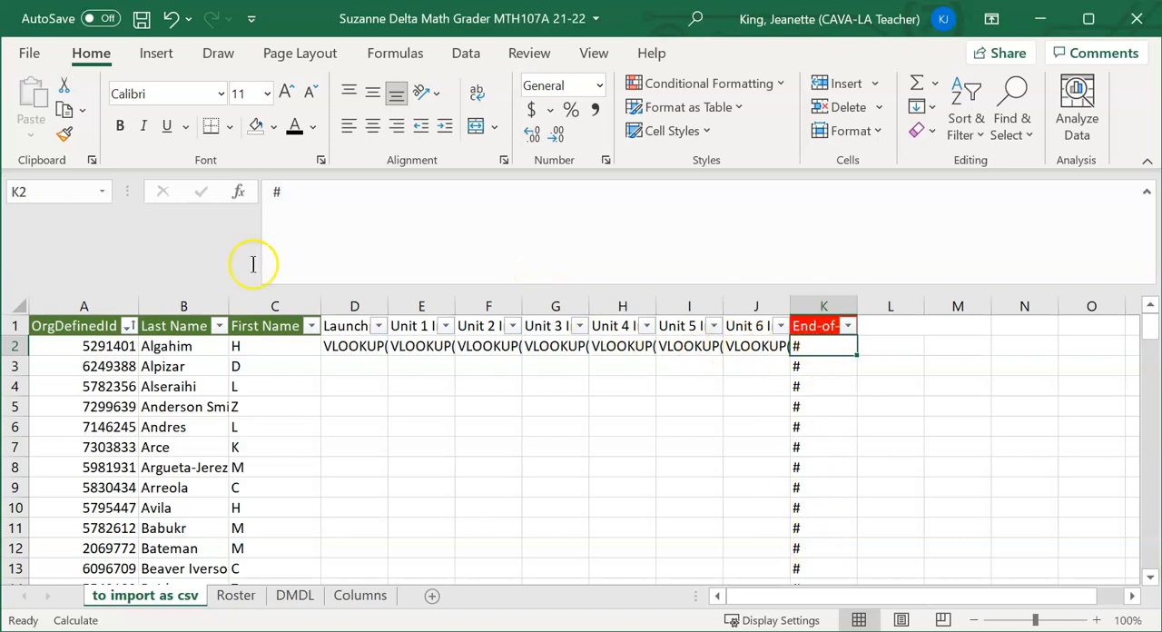
# Examine the Roster sheet's template formulas, assignment headers and F5 score formula, plus the DMDL and Columns sheets
pyautogui.click(235, 597)
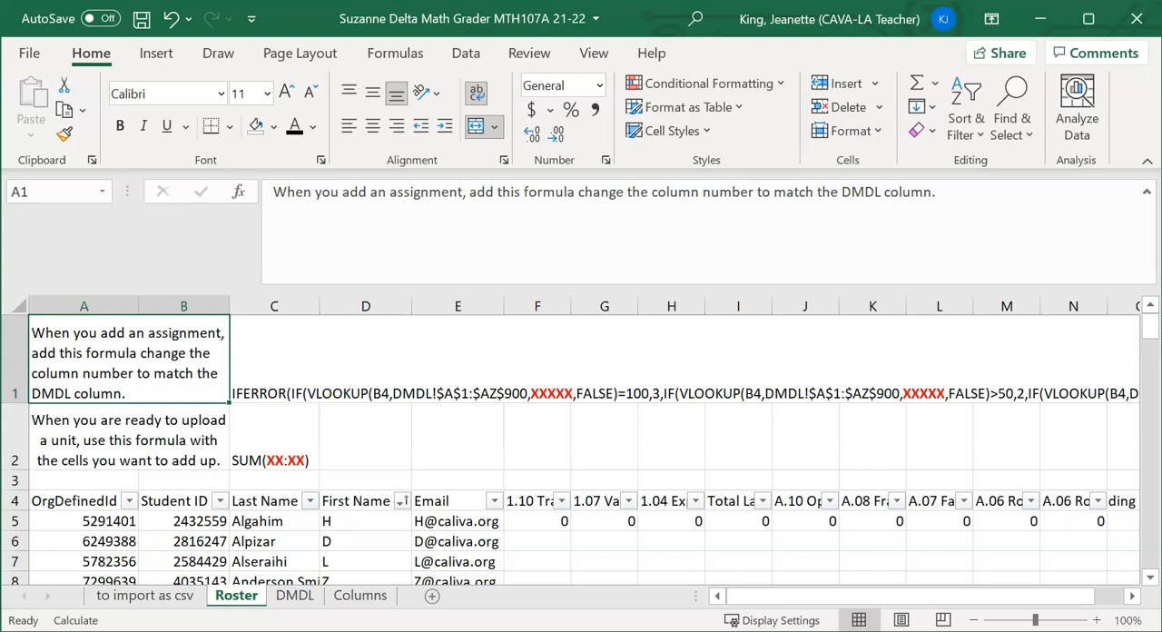
pyautogui.click(311, 366)
pyautogui.click(175, 419)
pyautogui.click(246, 418)
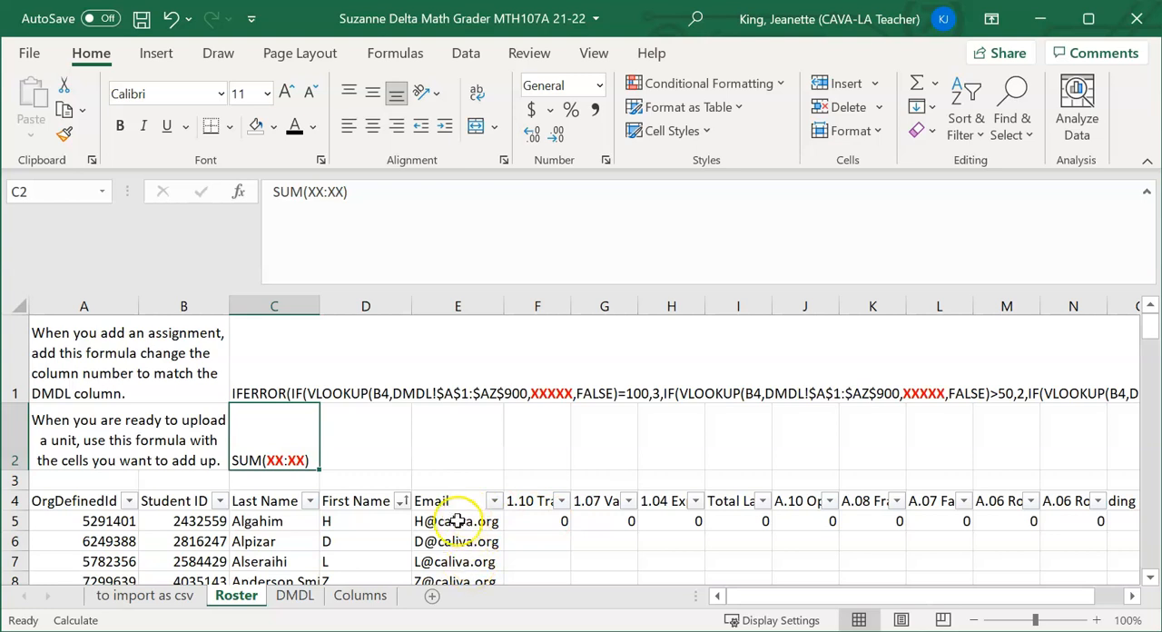
pyautogui.click(549, 502)
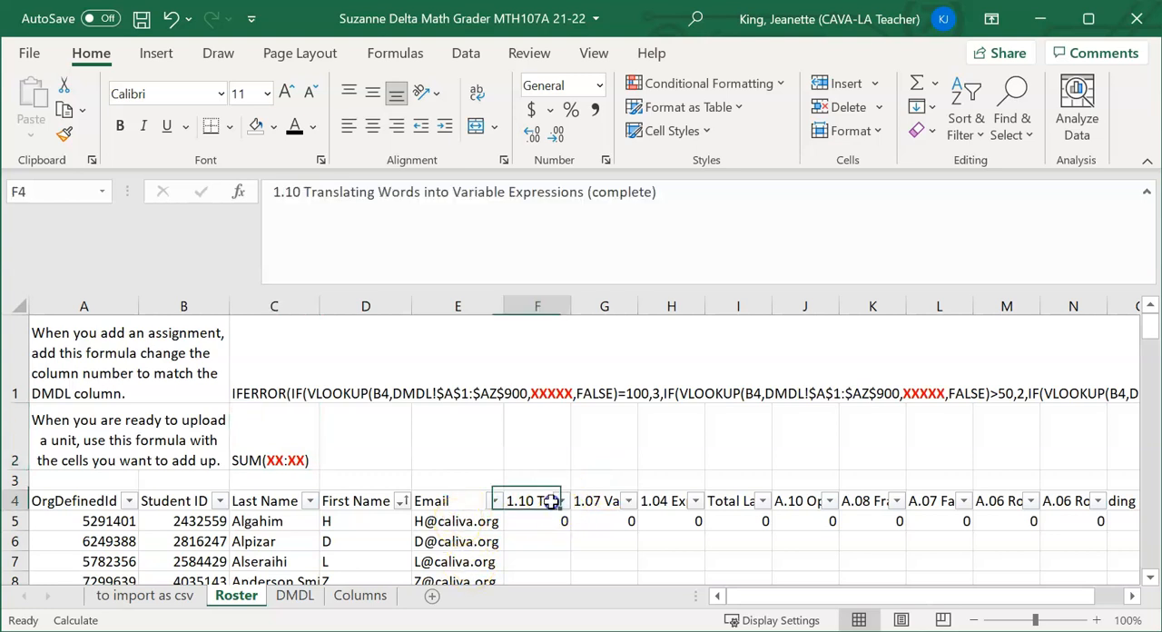
pyautogui.click(599, 501)
pyautogui.click(660, 501)
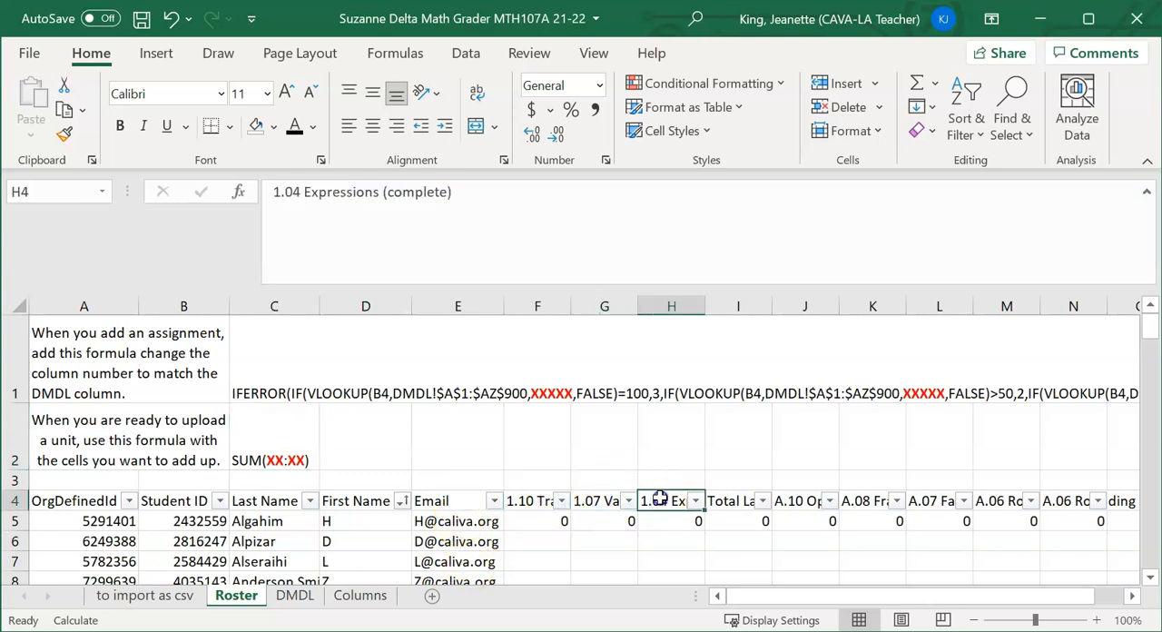
pyautogui.click(542, 520)
pyautogui.click(603, 519)
pyautogui.click(534, 520)
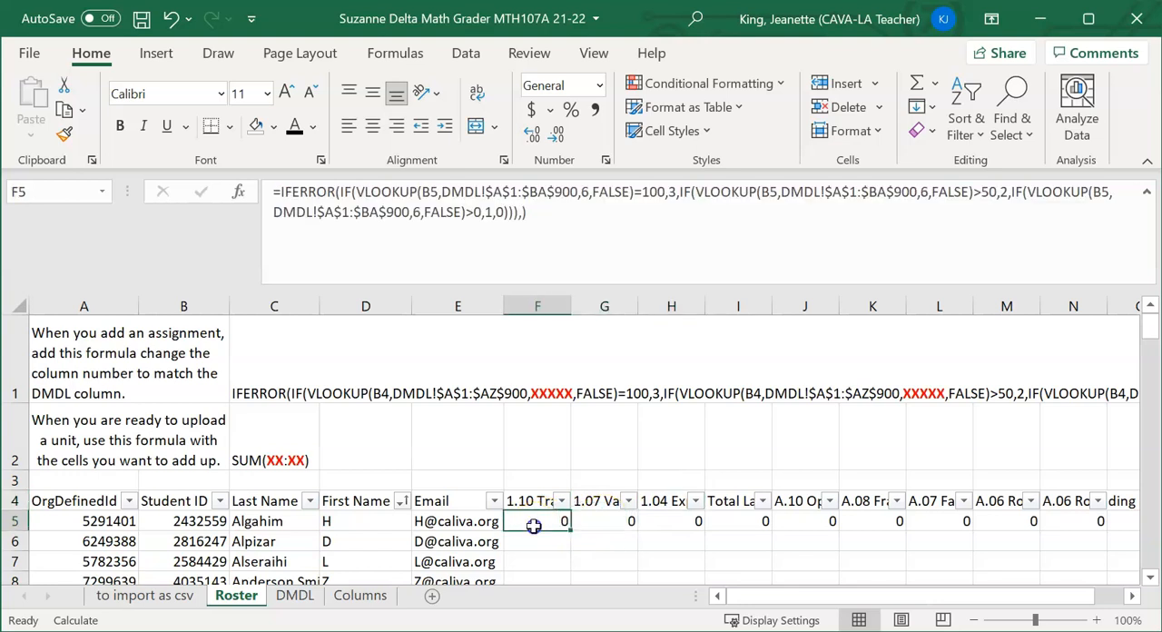
pyautogui.click(524, 502)
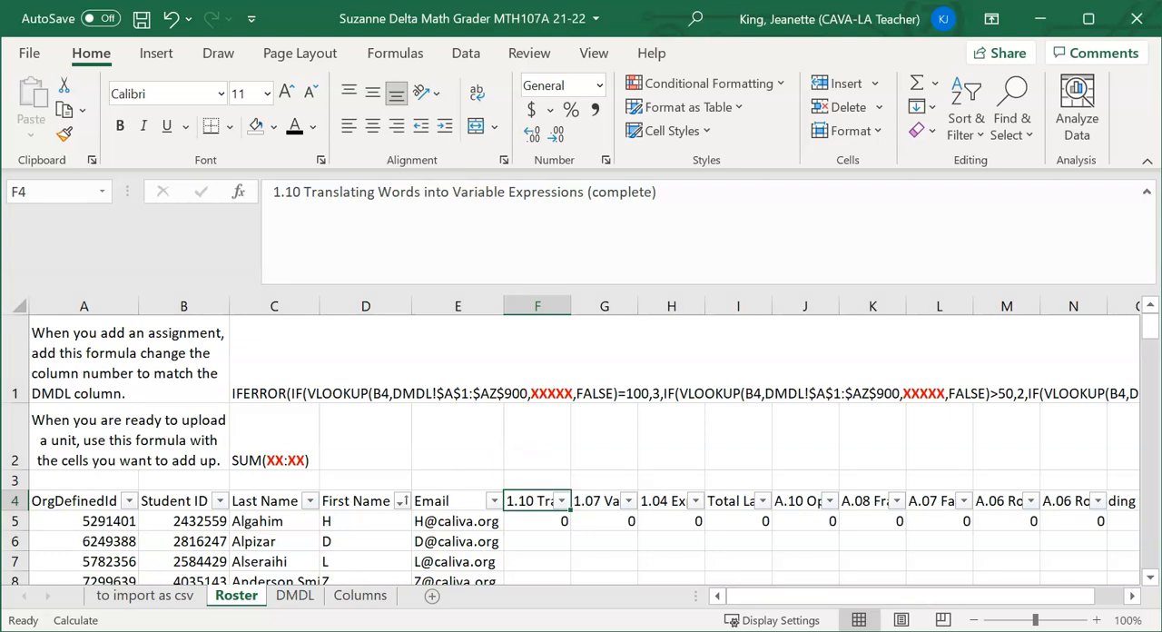
pyautogui.click(294, 595)
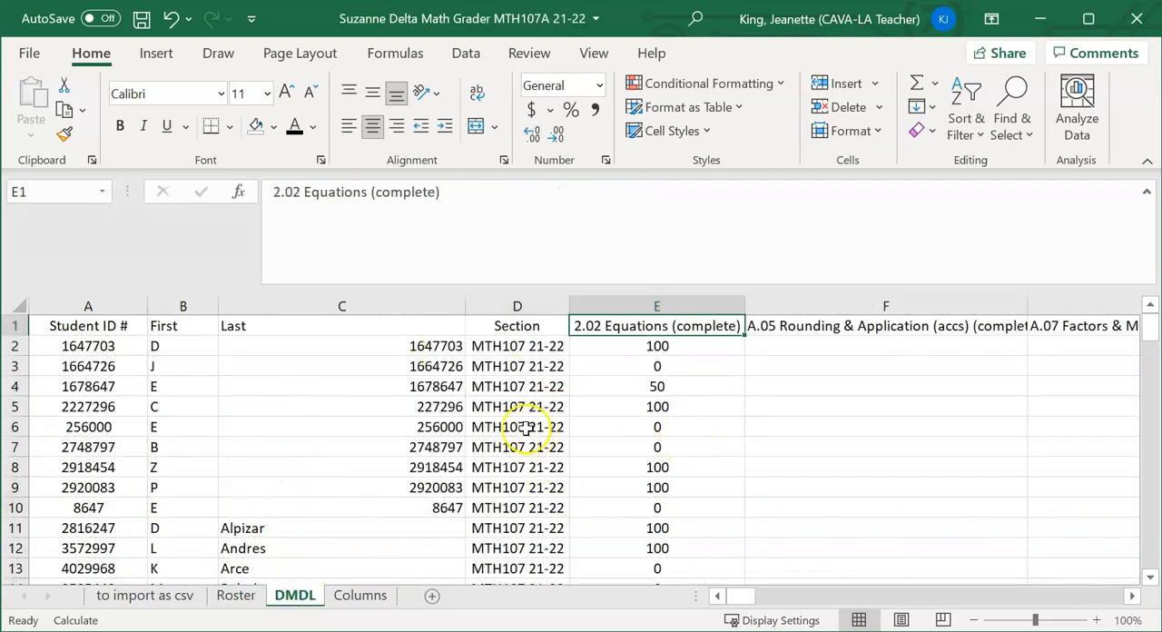
pyautogui.click(359, 596)
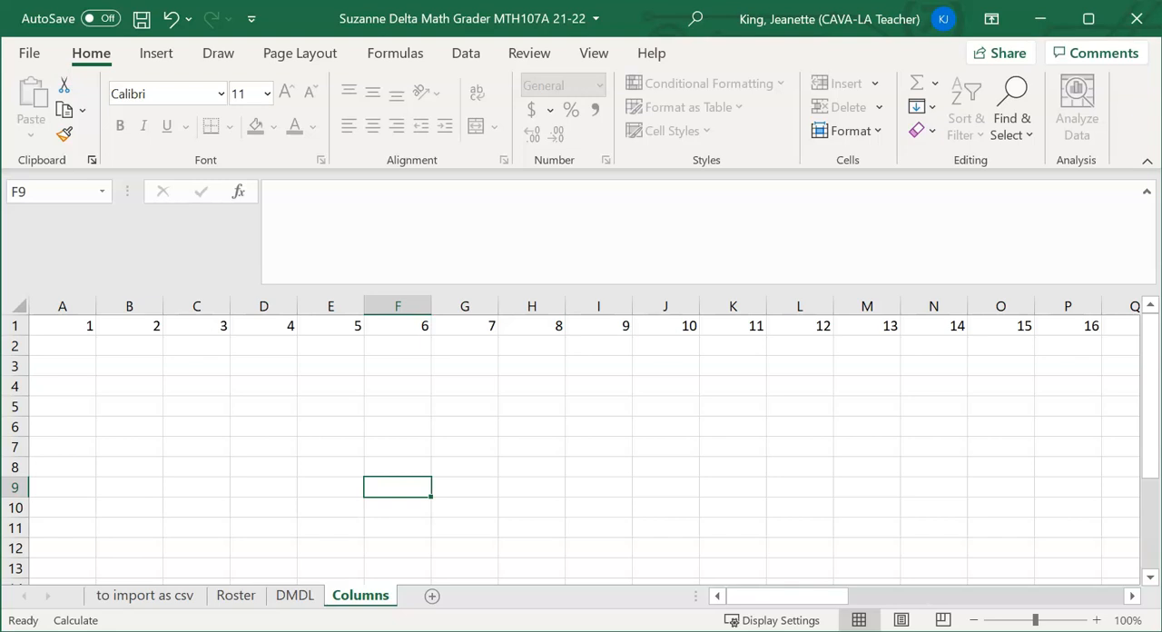
# Insert a blank column F on the Roster sheet, before the 1.10 Translating Words assignment
pyautogui.click(238, 597)
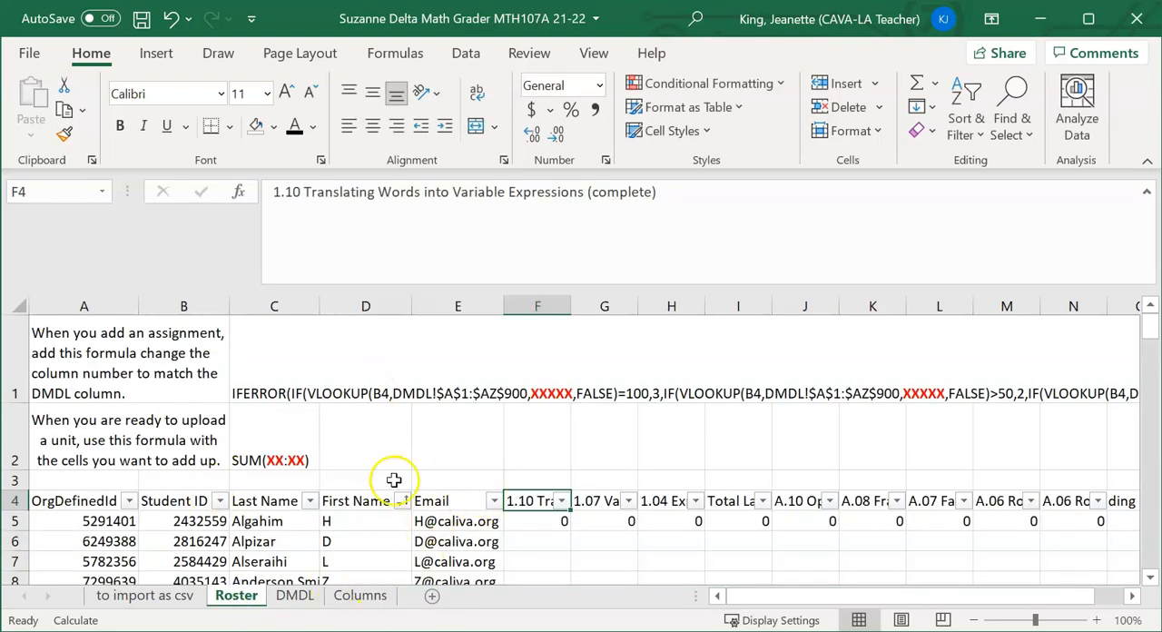
pyautogui.click(547, 307)
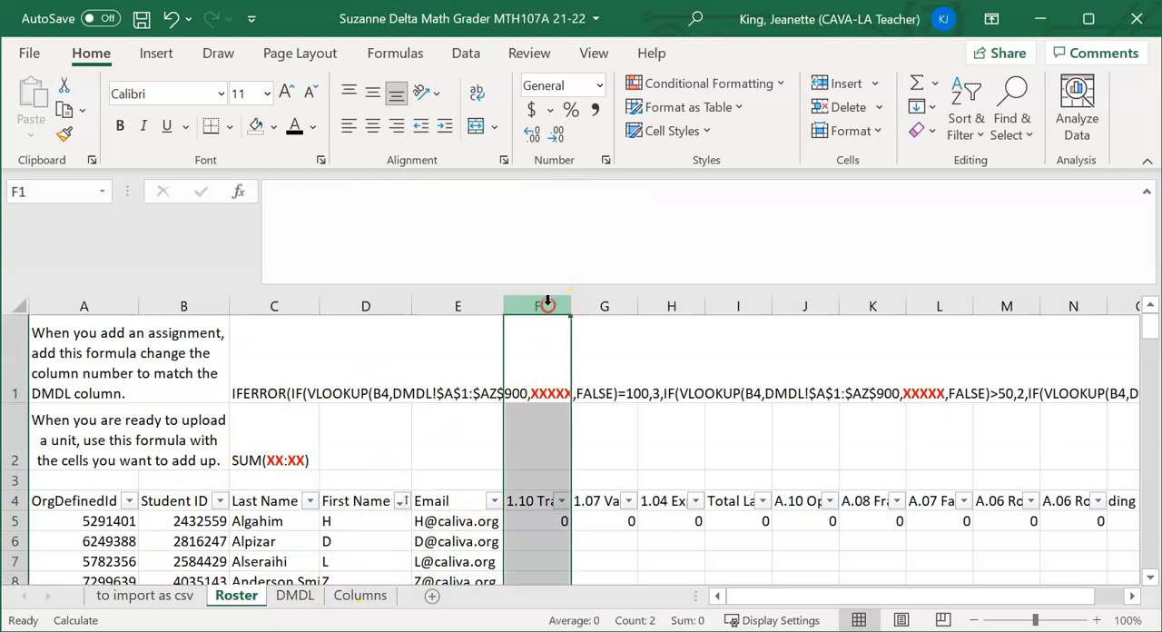
pyautogui.rightClick(545, 308)
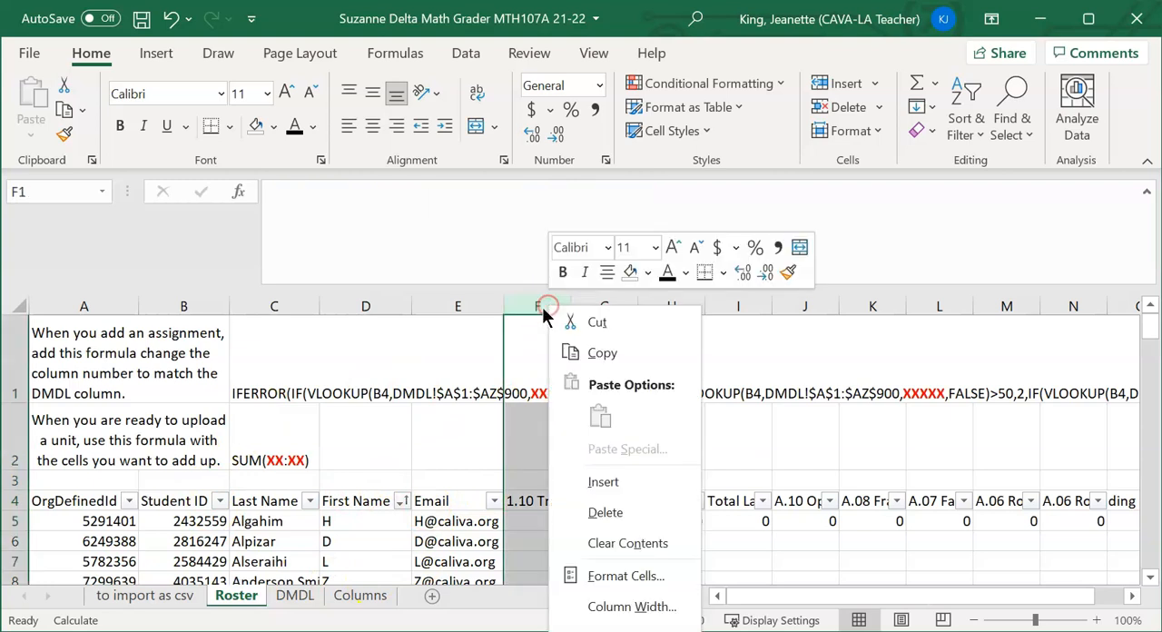
pyautogui.click(602, 482)
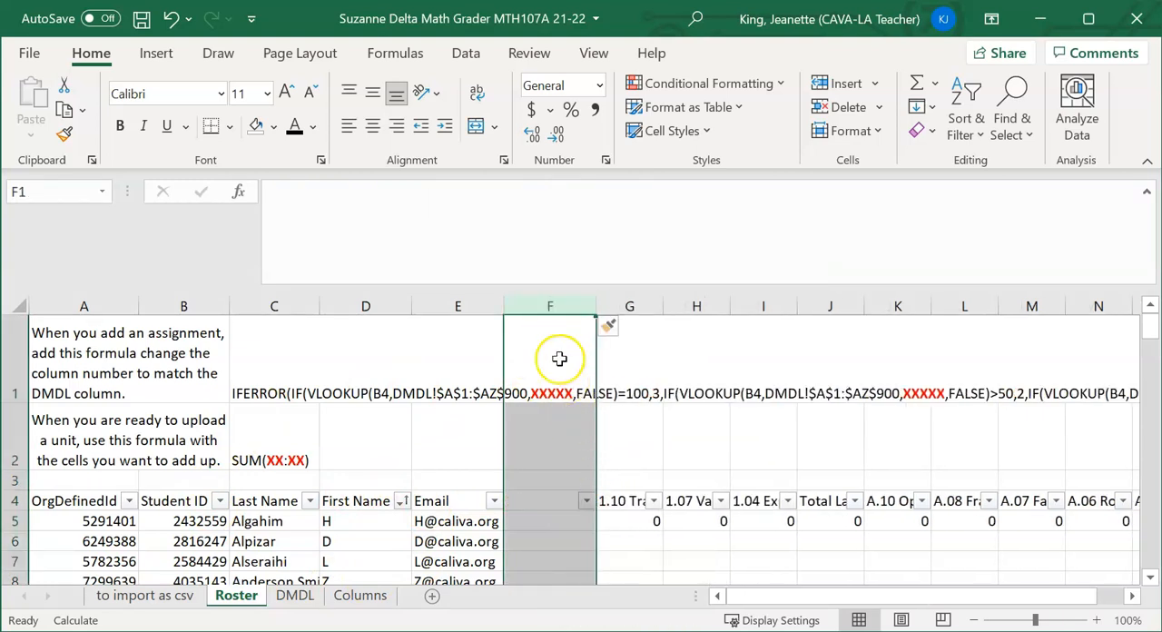
pyautogui.click(572, 539)
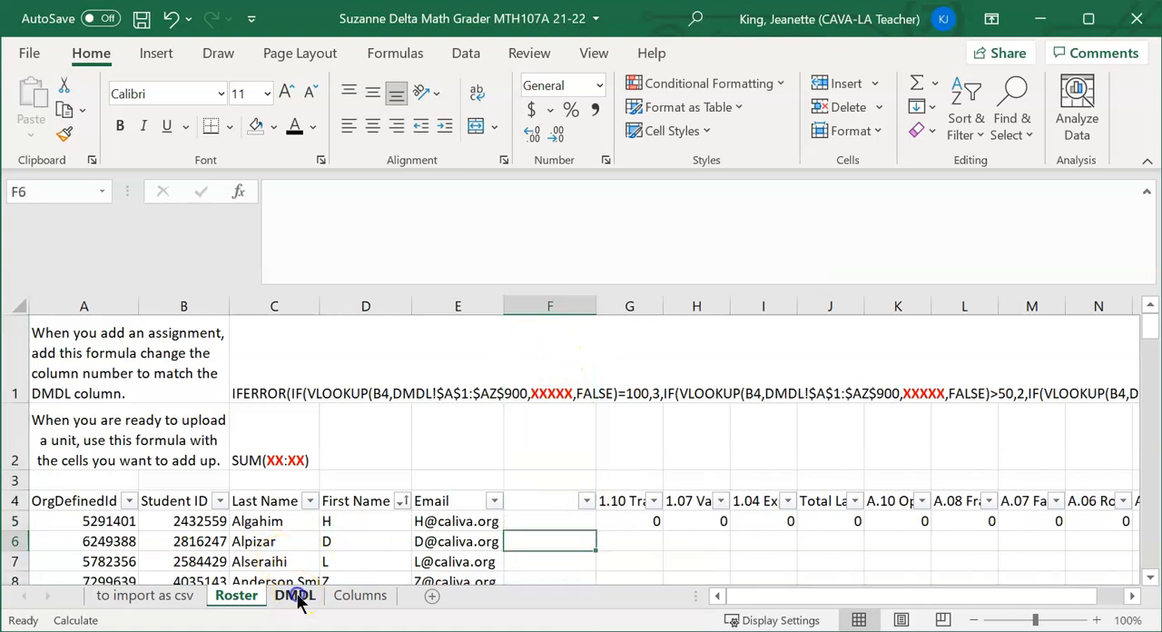
# Copy the 2.02 Equations (complete) header from DMDL cell E1 into Roster cell F4 and autofit column F
pyautogui.click(294, 595)
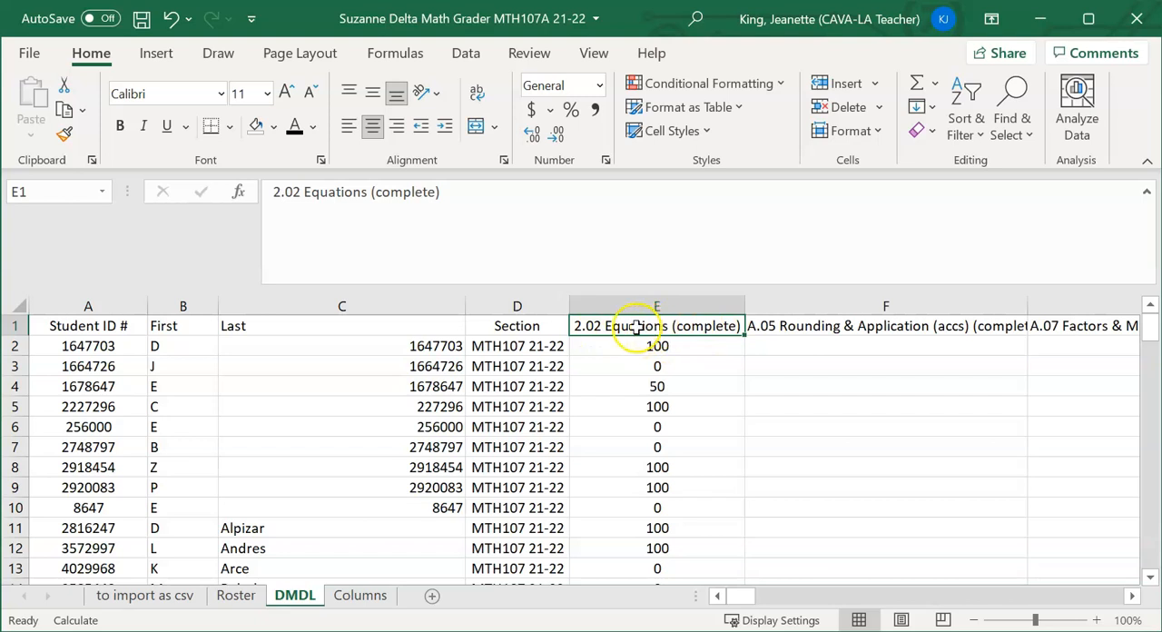
pyautogui.hotkey('ctrl', 'c')
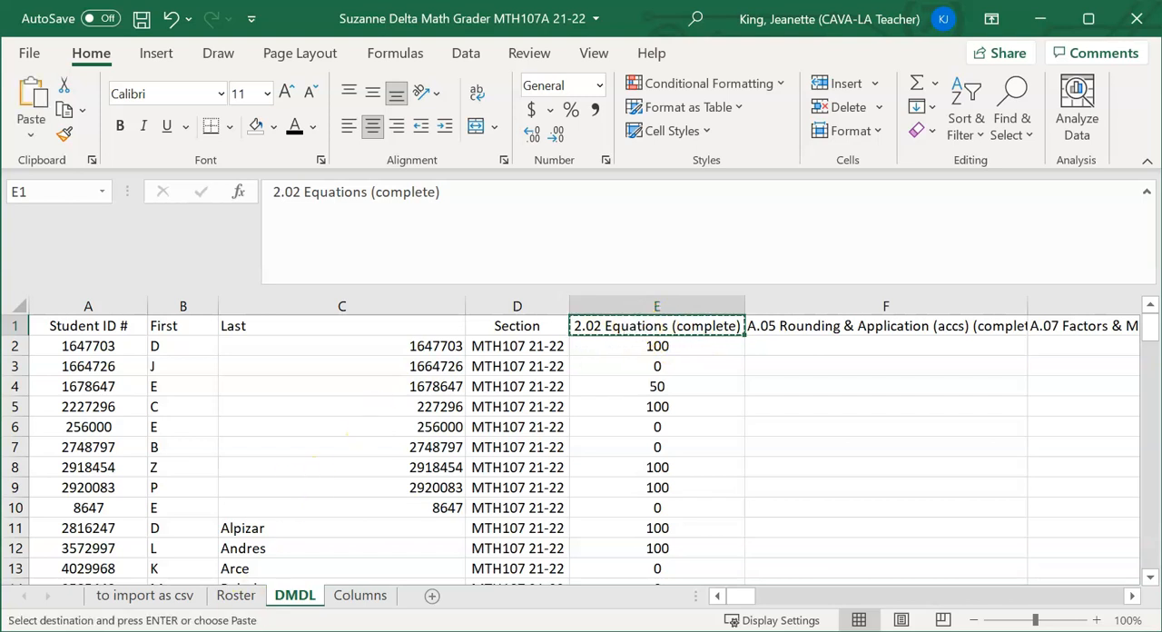
pyautogui.click(236, 597)
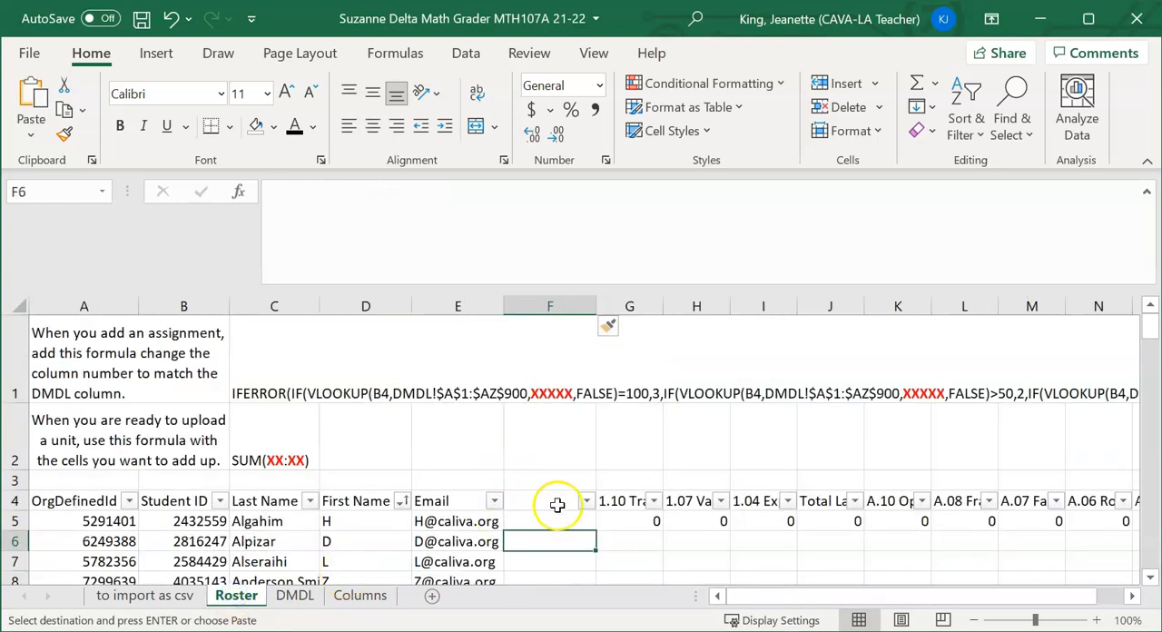
pyautogui.click(549, 500)
pyautogui.hotkey('ctrl', 'v')
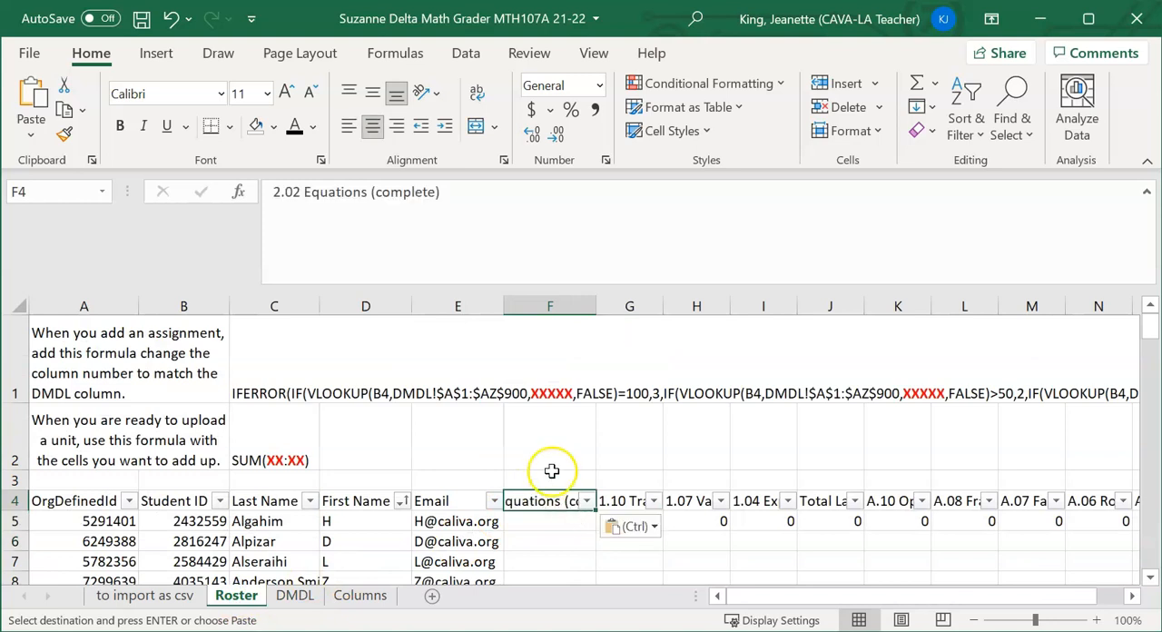
pyautogui.doubleClick(597, 305)
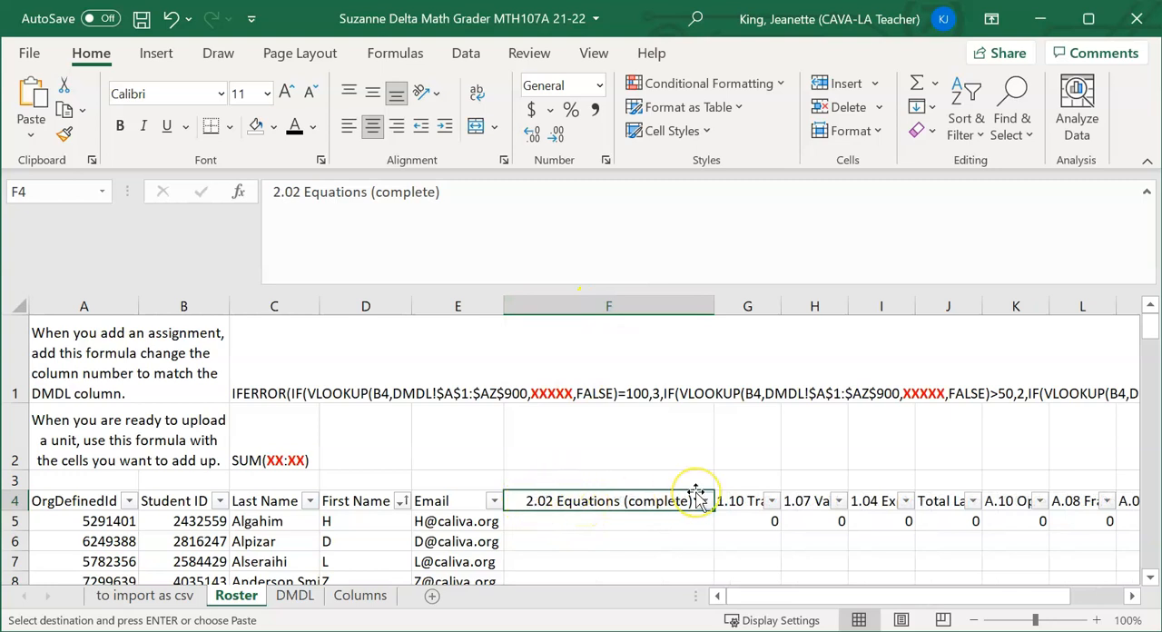
# Copy the IFERROR/VLOOKUP template formula from Roster cell C1 into cell F5
pyautogui.click(278, 356)
pyautogui.hotkey('ctrl', 'c')
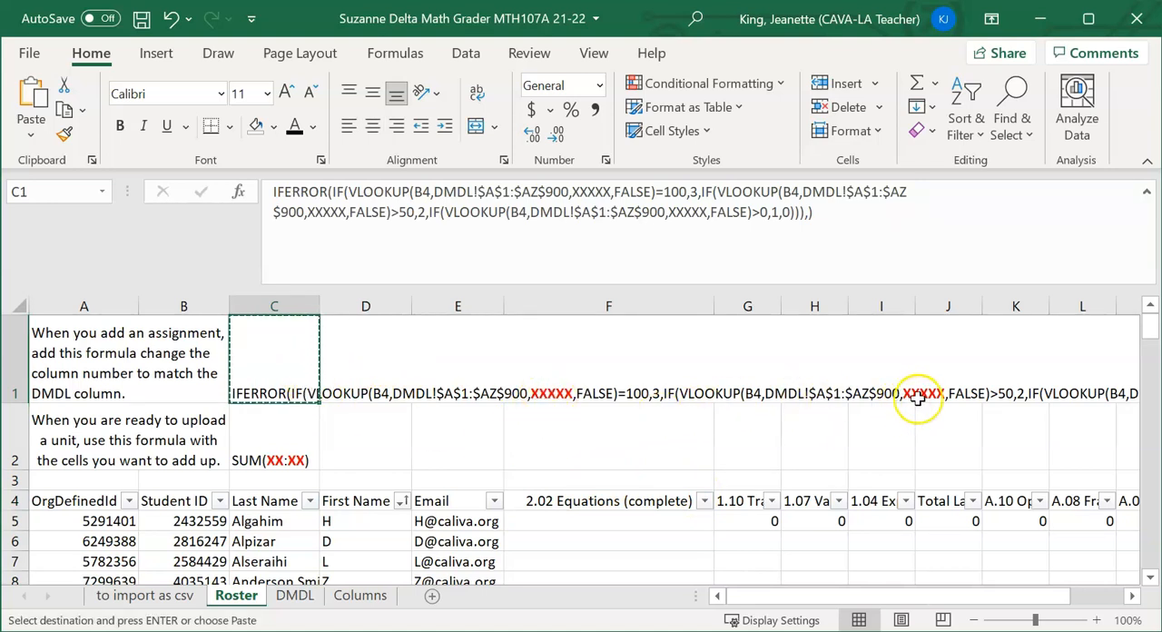
pyautogui.click(629, 521)
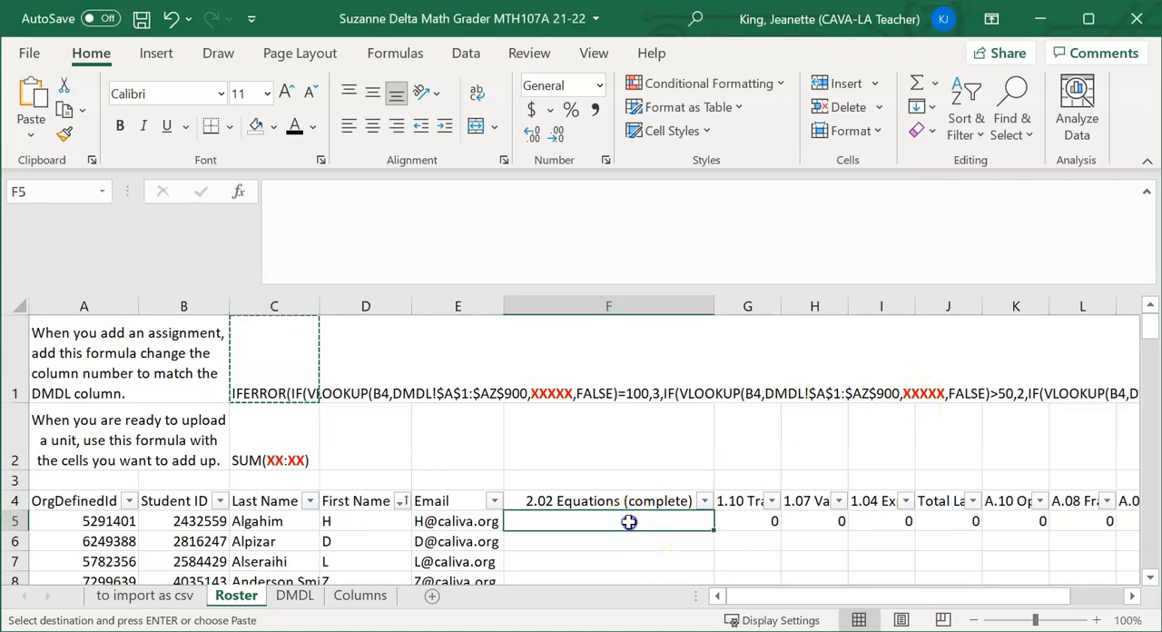
pyautogui.hotkey('ctrl', 'v')
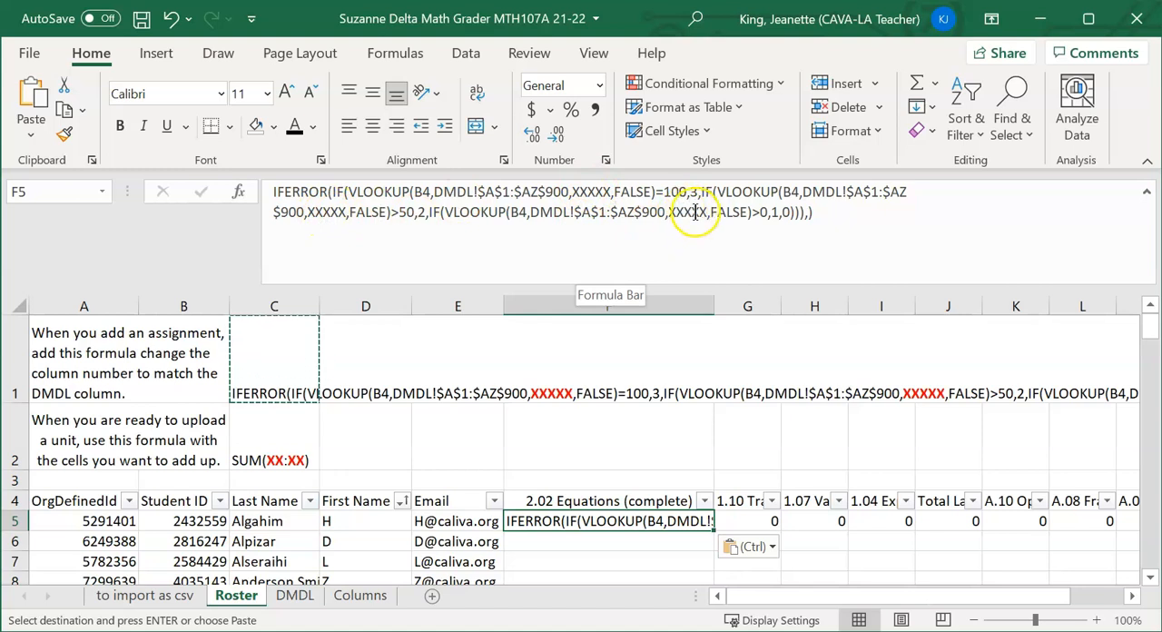
pyautogui.click(676, 420)
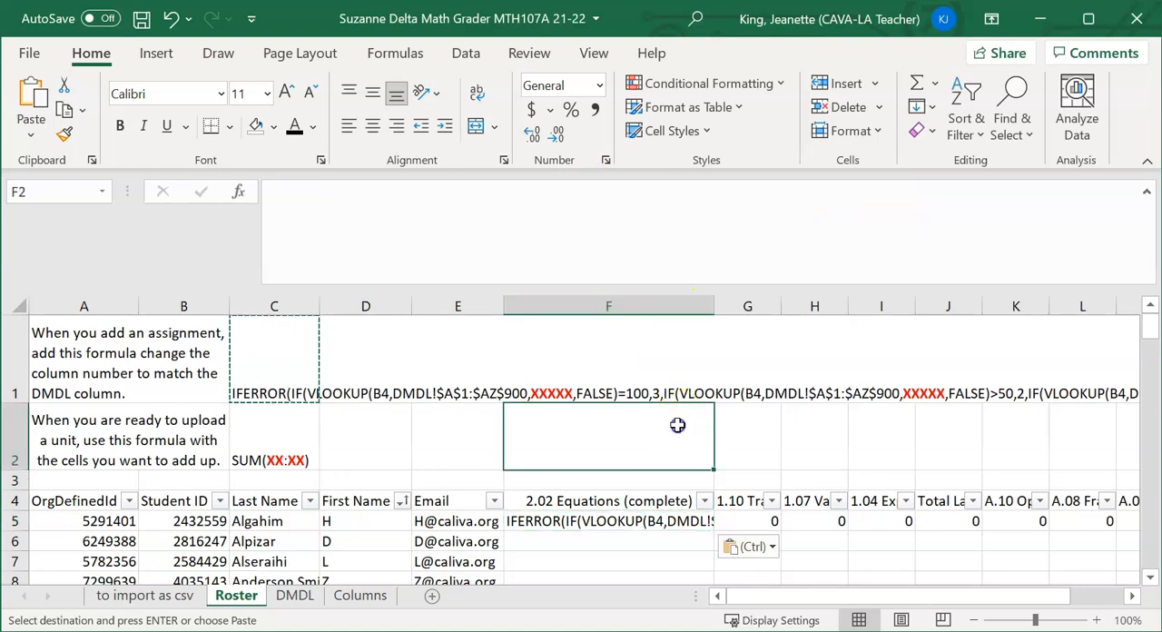
pyautogui.click(650, 531)
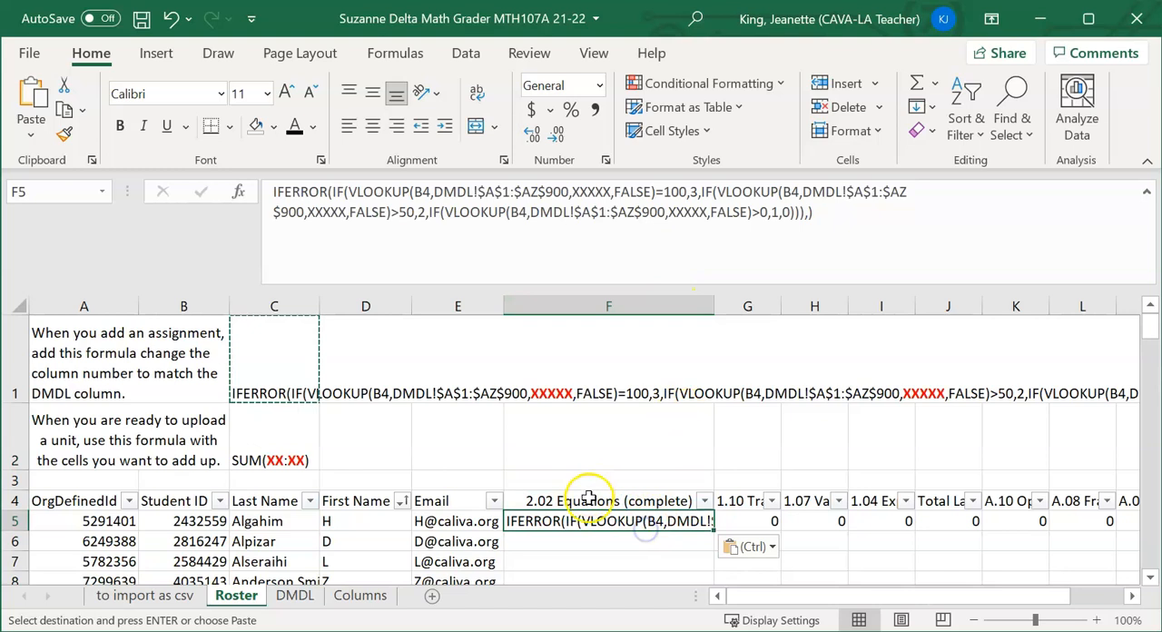
# Find the column number for 2.02 Equations (complete) by matching its DMDL column letter on the Columns sheet
pyautogui.click(295, 595)
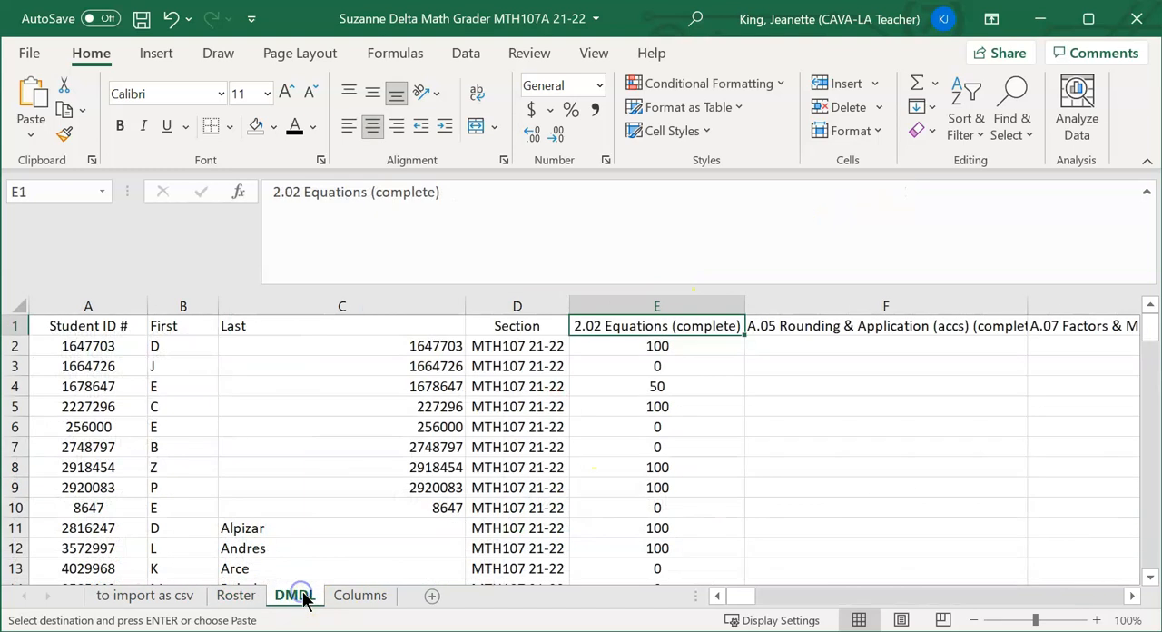
pyautogui.click(668, 326)
pyautogui.click(360, 597)
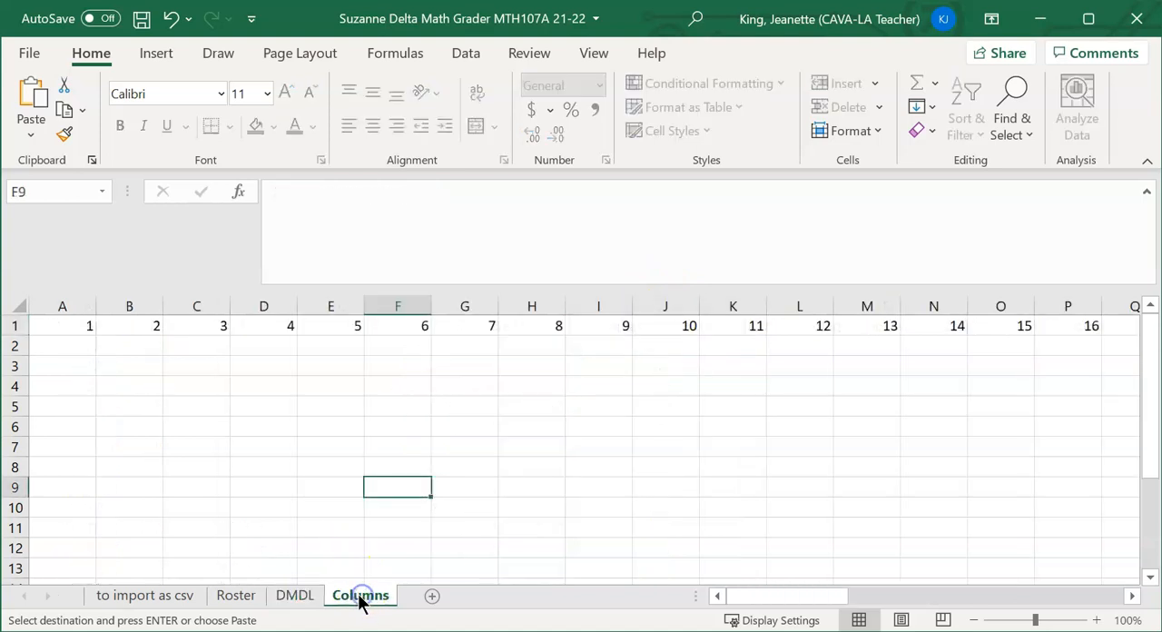
pyautogui.click(345, 331)
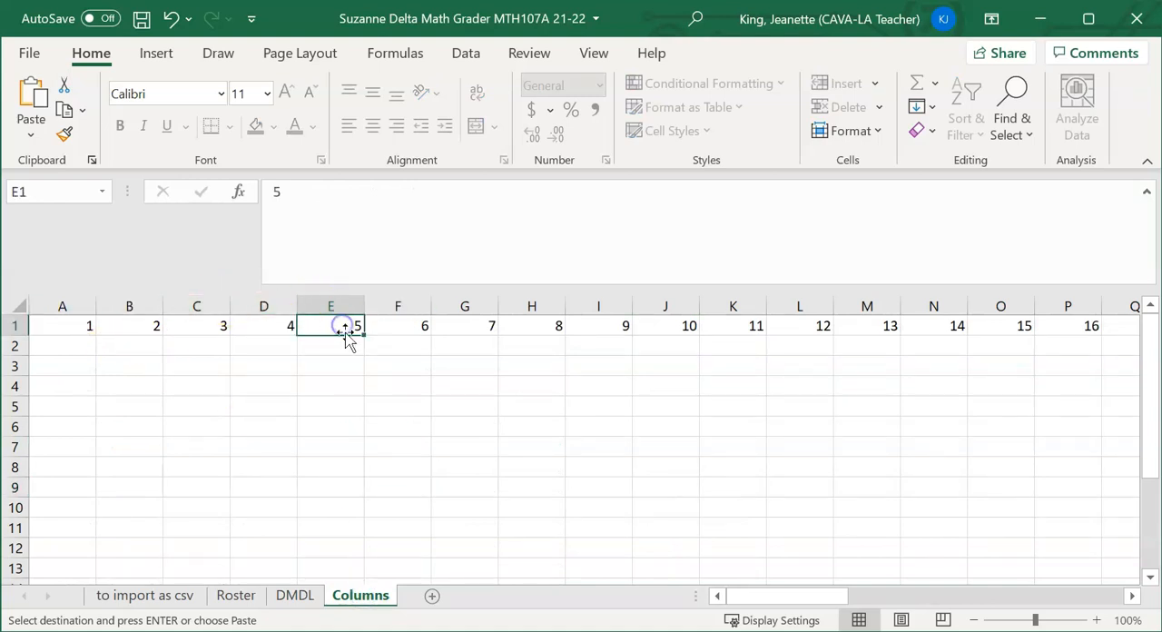
# Replace all three XXXXX placeholders in Roster cell F5's formula text with column number 5
pyautogui.click(234, 597)
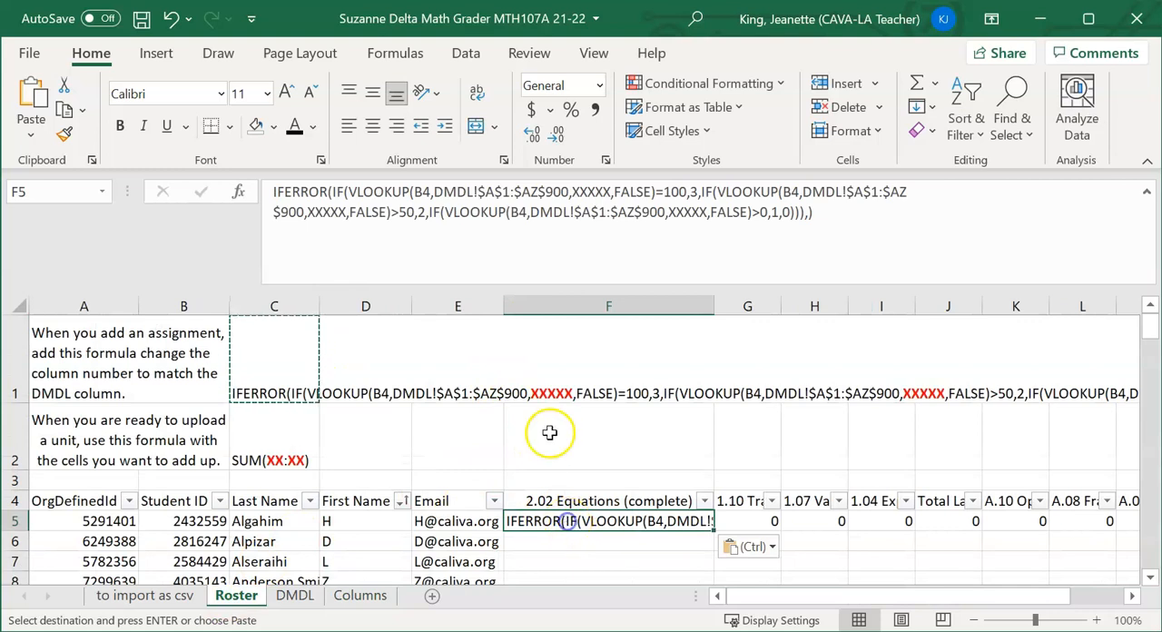
pyautogui.click(592, 194)
pyautogui.doubleClick(591, 193)
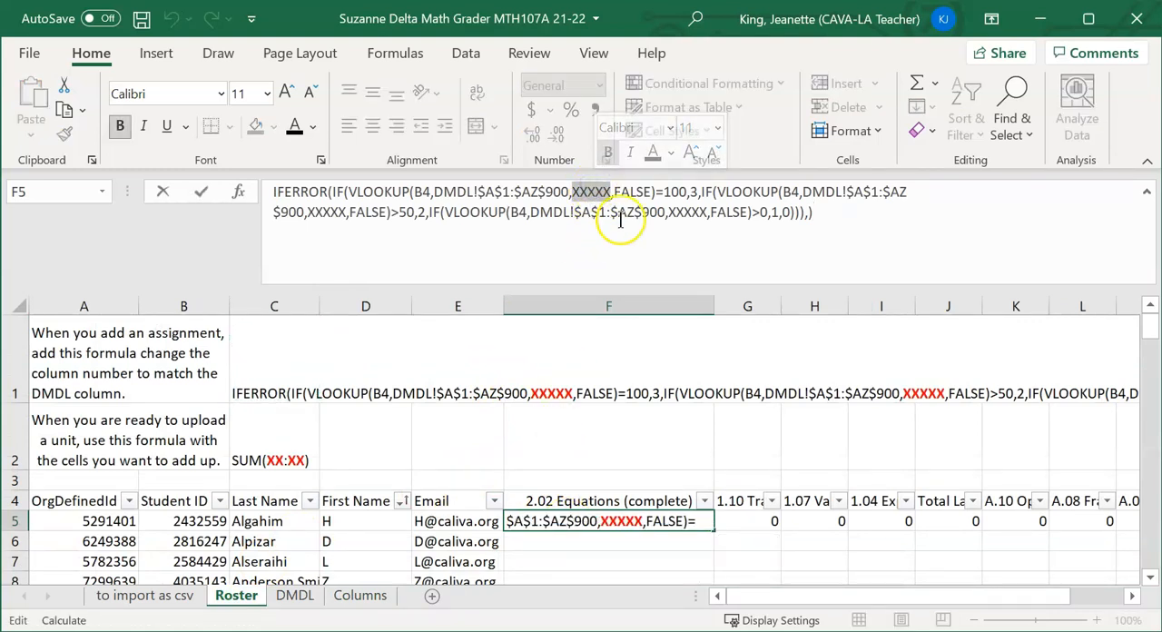
pyautogui.write('5')
pyautogui.doubleClick(328, 212)
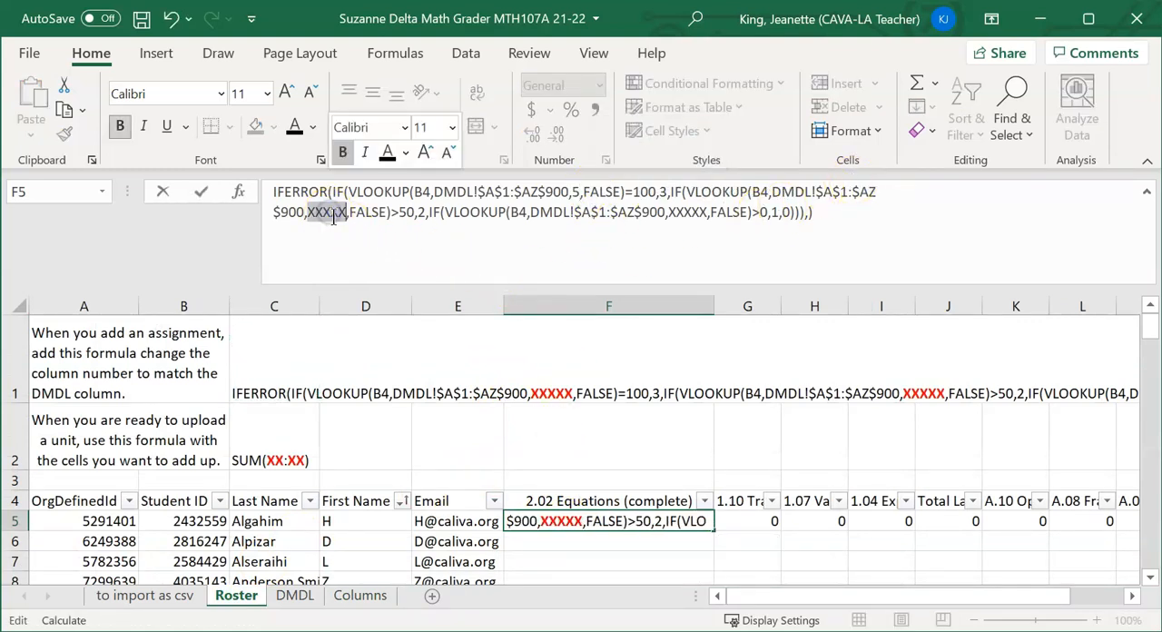
pyautogui.write('5')
pyautogui.doubleClick(658, 211)
pyautogui.write('5')
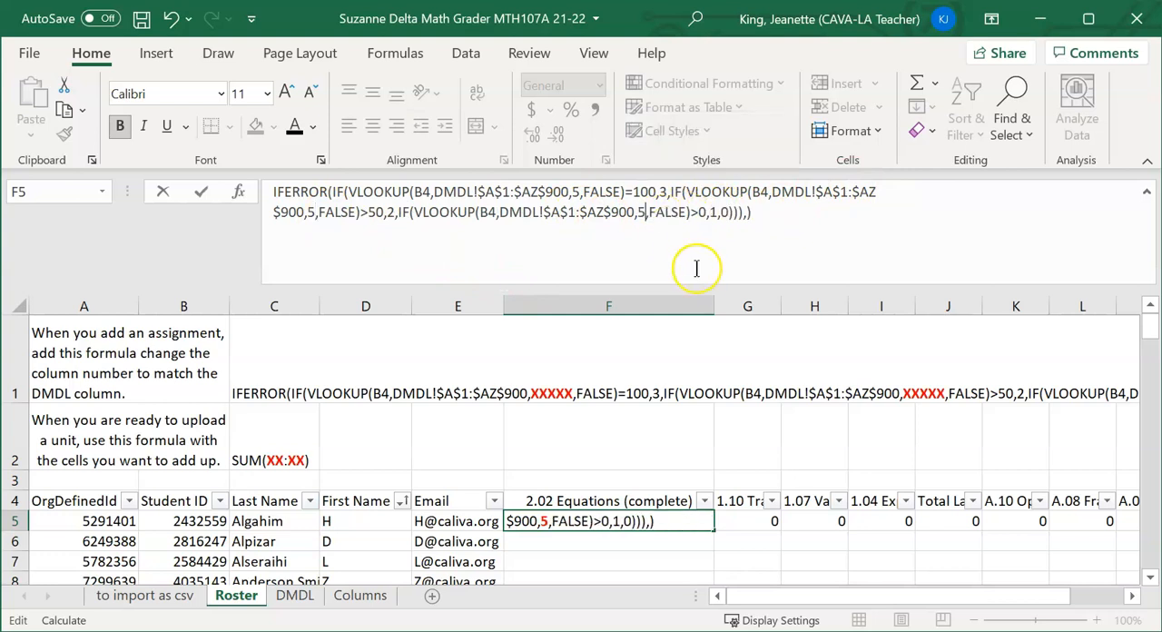
pyautogui.press('Return')
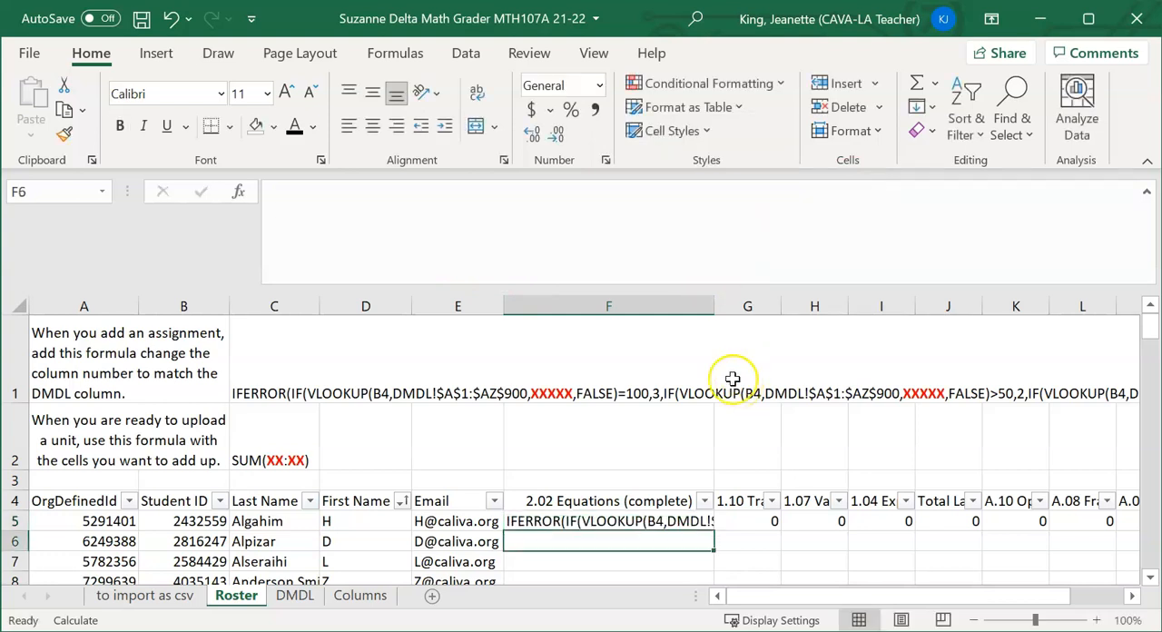
# Put an equals sign at the start of the formula text in Roster cell F5 to make it calculate
pyautogui.click(687, 521)
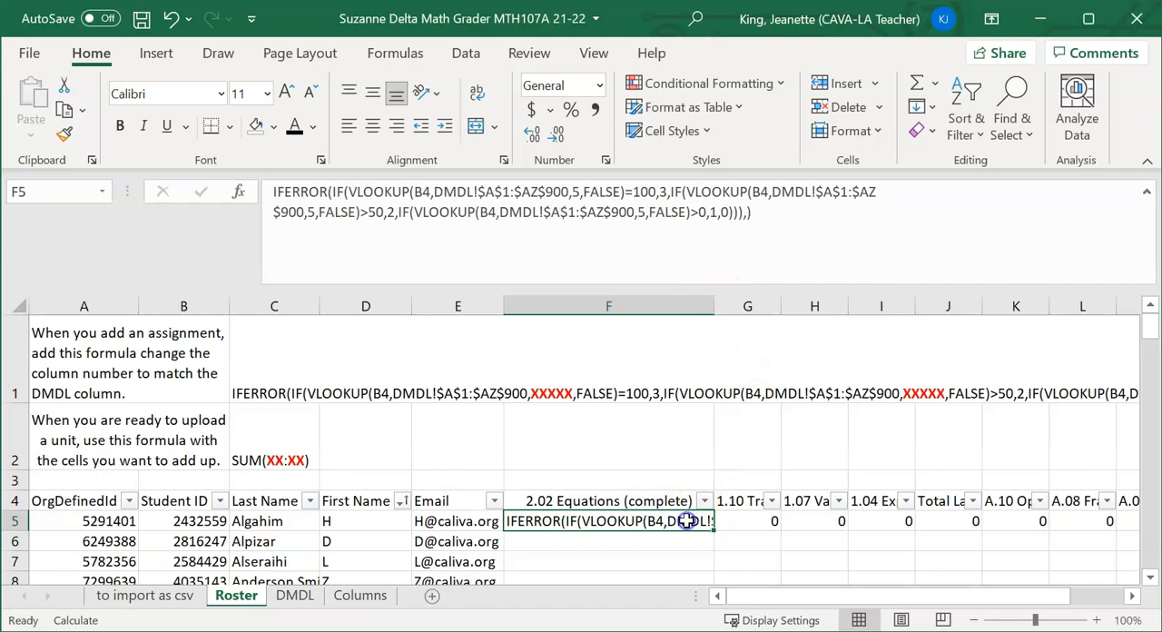
pyautogui.click(274, 191)
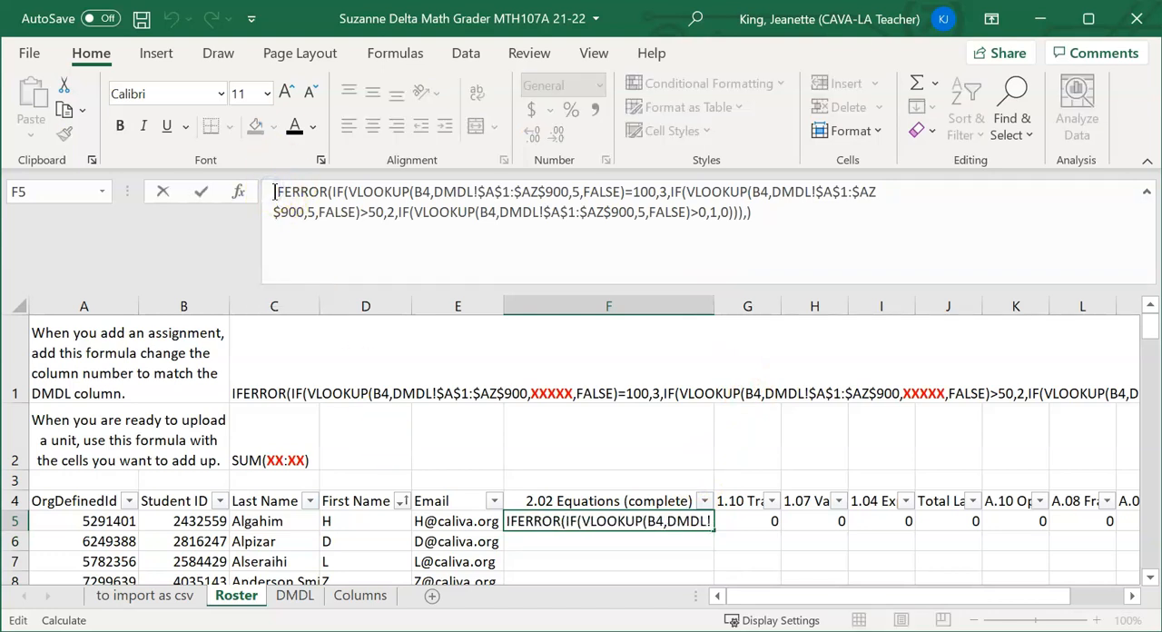
pyautogui.write('=')
pyautogui.press('Return')
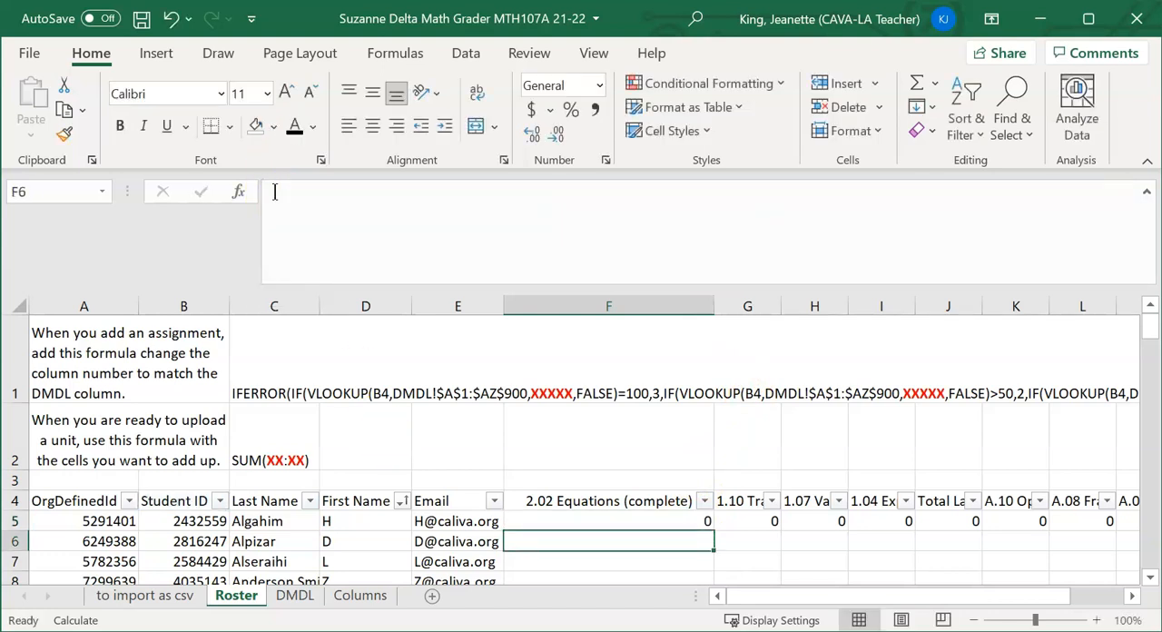
# Fill the formula in Roster cell F5 down the 2.02 Equations (complete) column for all students
pyautogui.click(650, 519)
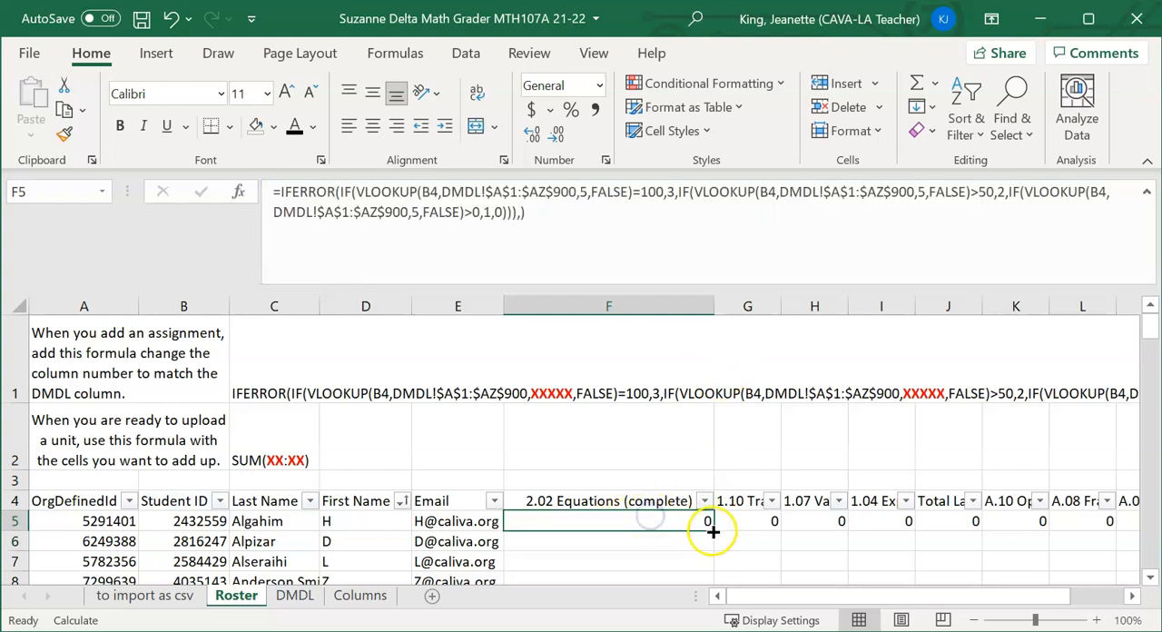
pyautogui.doubleClick(712, 529)
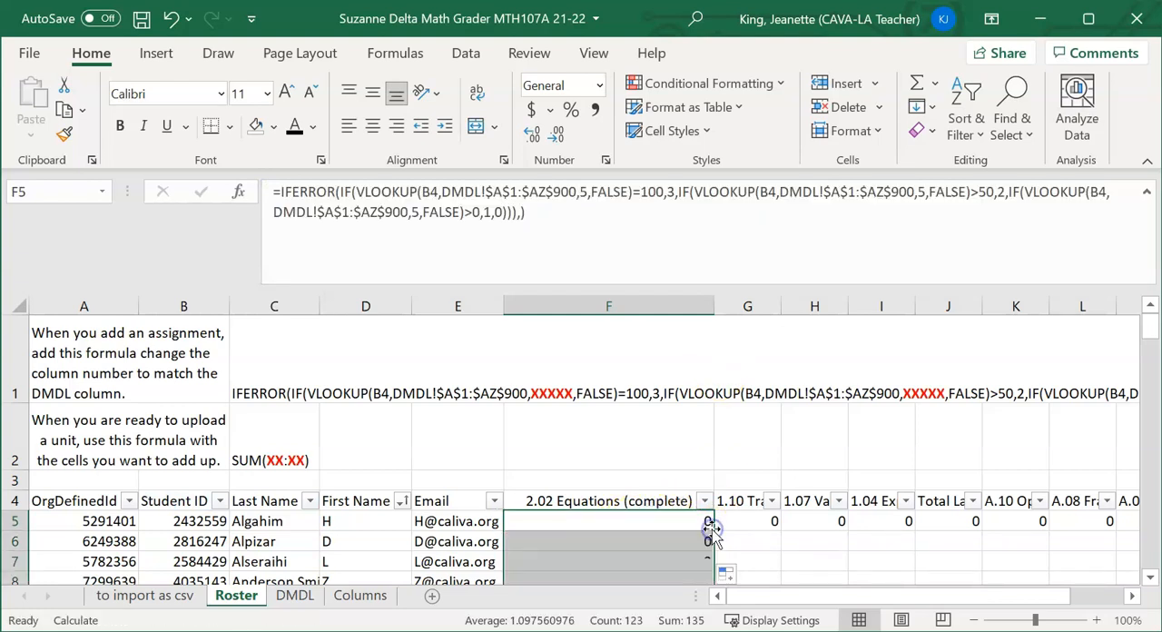
pyautogui.scroll(-2, 672, 495)
pyautogui.scroll(-8, 675, 431)
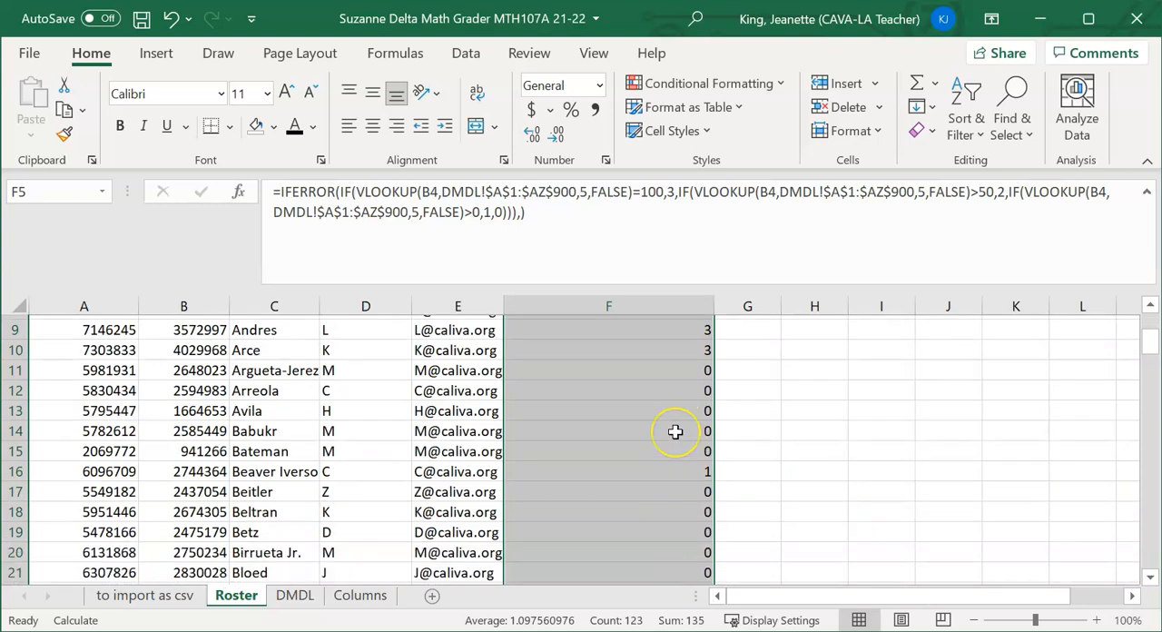
pyautogui.scroll(10, 675, 430)
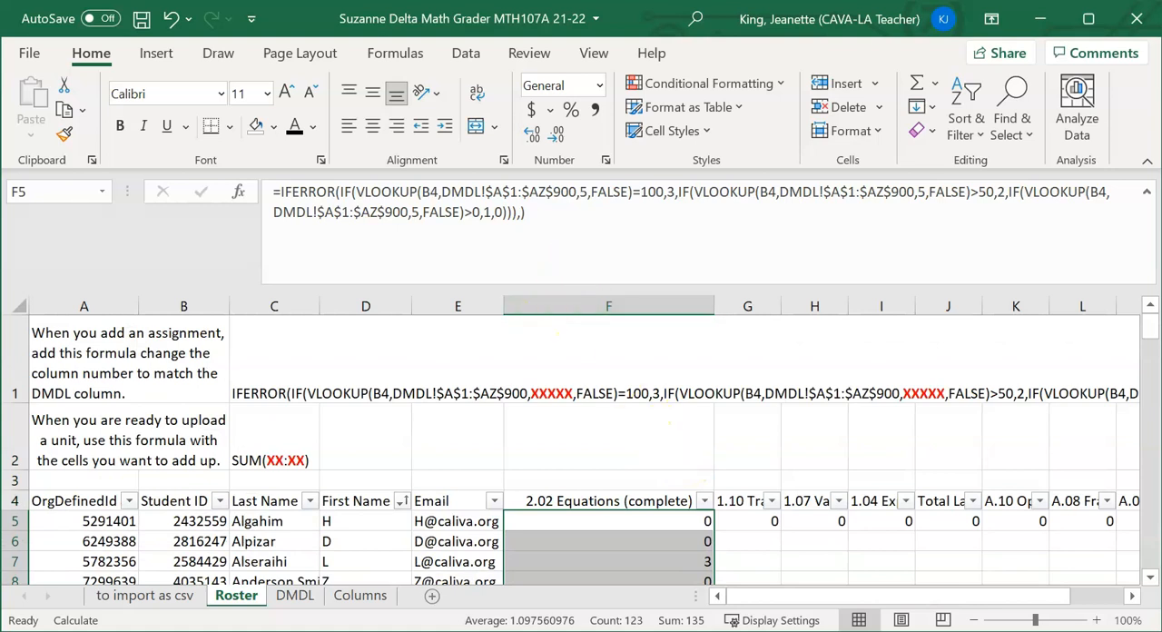
# Insert a new column before 1.10 Translating Words into Variable Expressions and enter the header "Total Unit 1" in cell G4
pyautogui.click(746, 305)
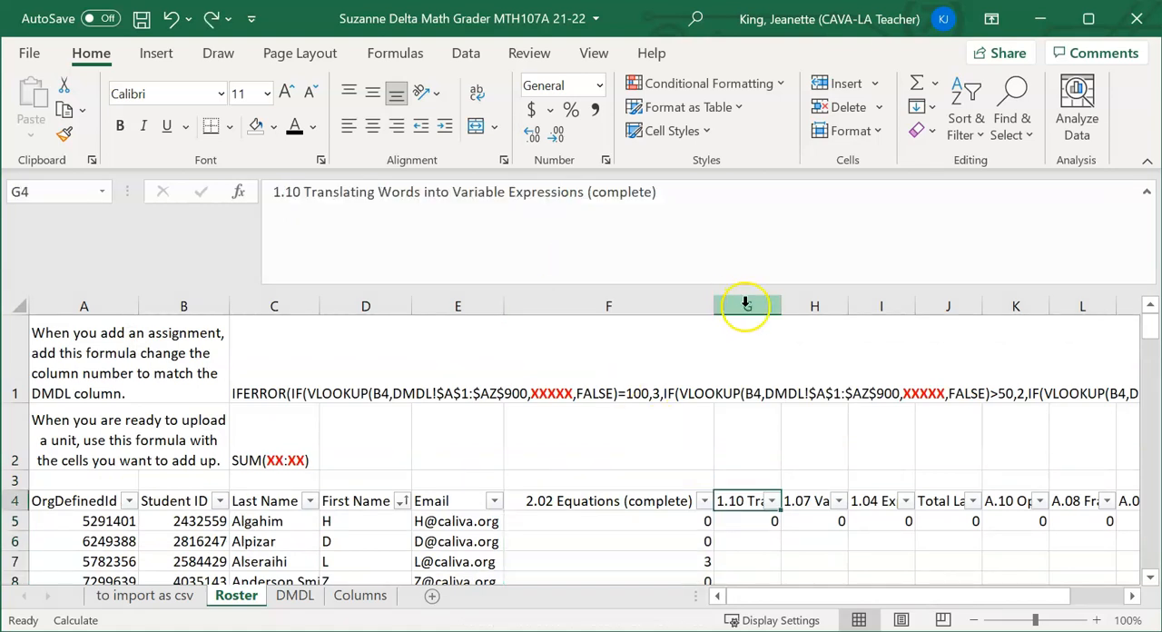
pyautogui.click(746, 305)
pyautogui.rightClick(746, 307)
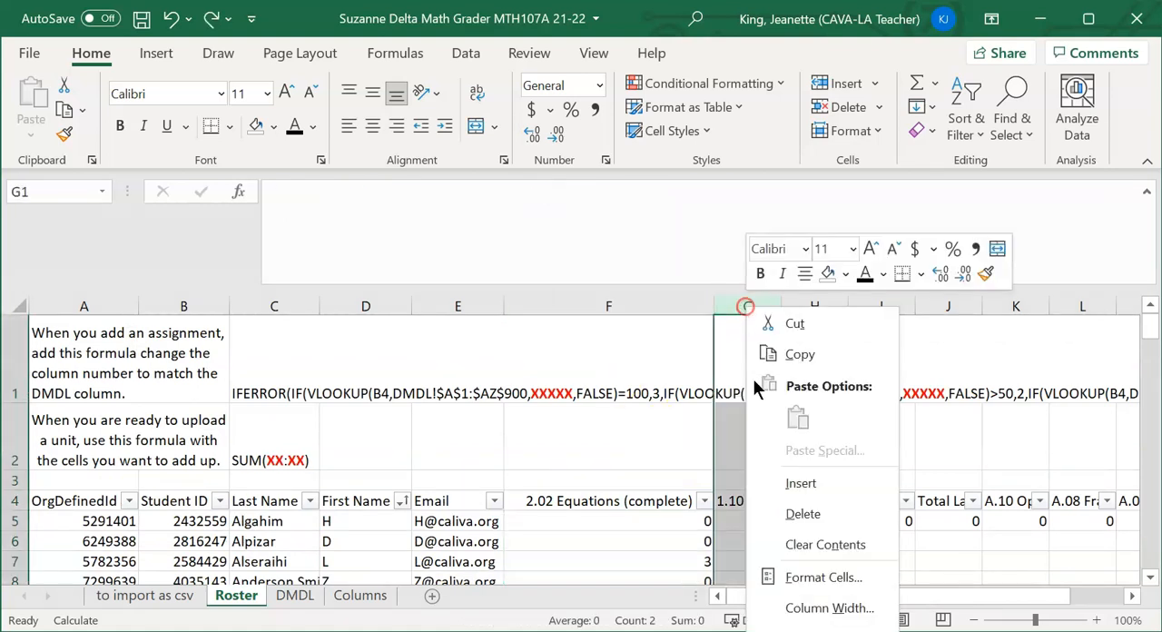
pyautogui.click(792, 484)
pyautogui.click(788, 502)
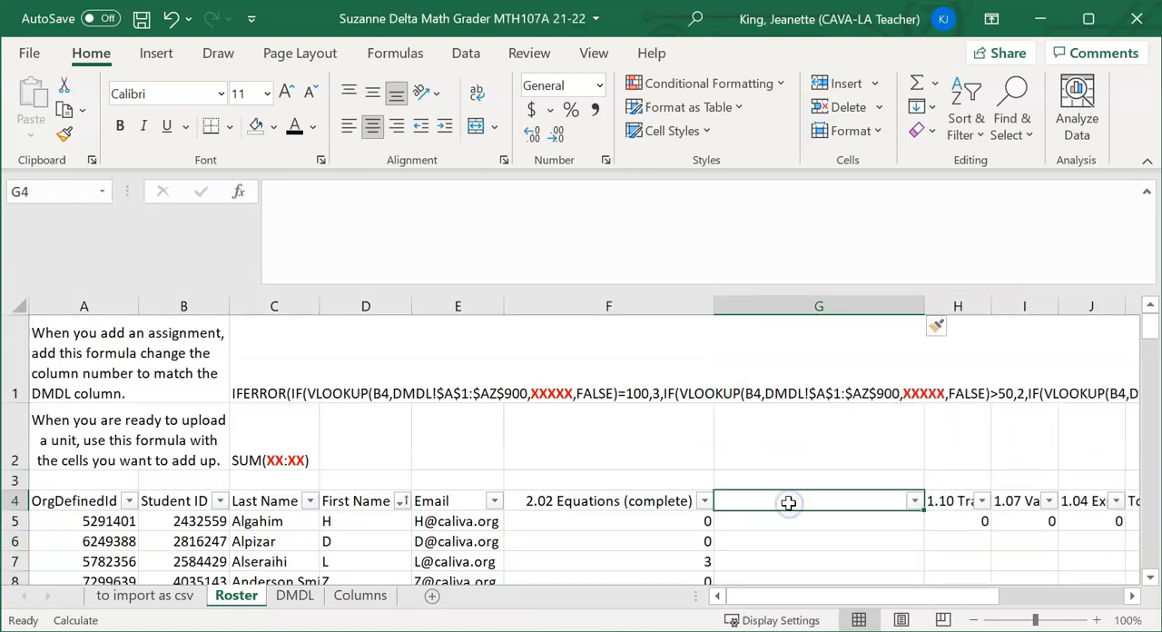
pyautogui.write('Total Unit 1')
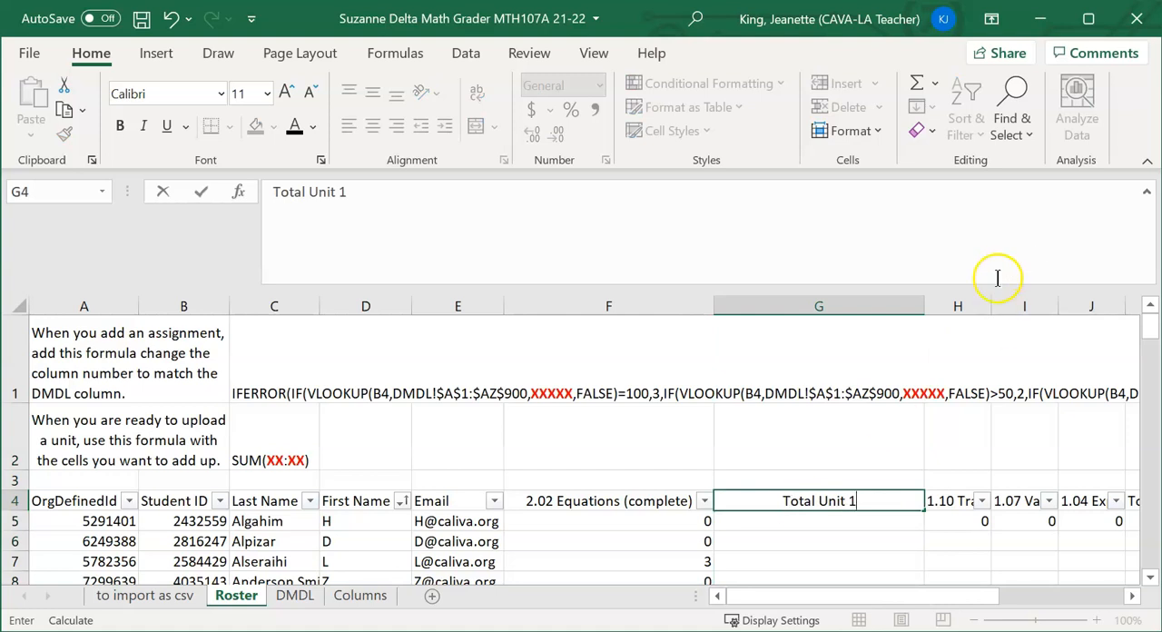
# Fit the width of the Total Unit 1 column to its contents
pyautogui.click(914, 306)
pyautogui.doubleClick(924, 306)
pyautogui.click(806, 419)
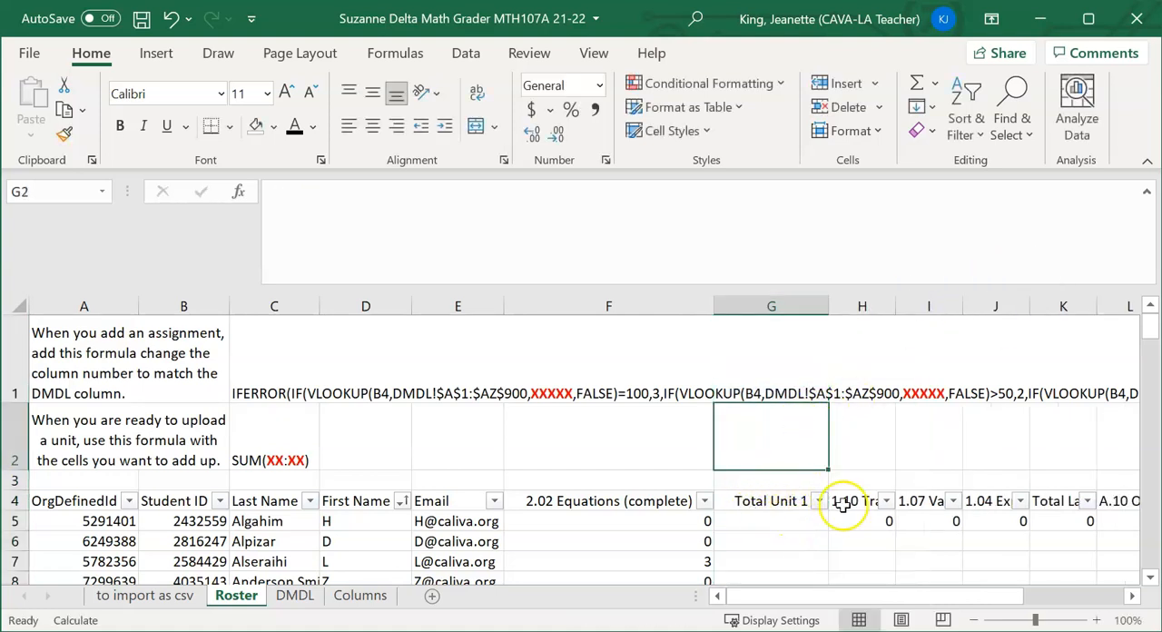
# Copy the SUM(XX:XX) template formula from Roster cell C2 into cell G5
pyautogui.click(276, 439)
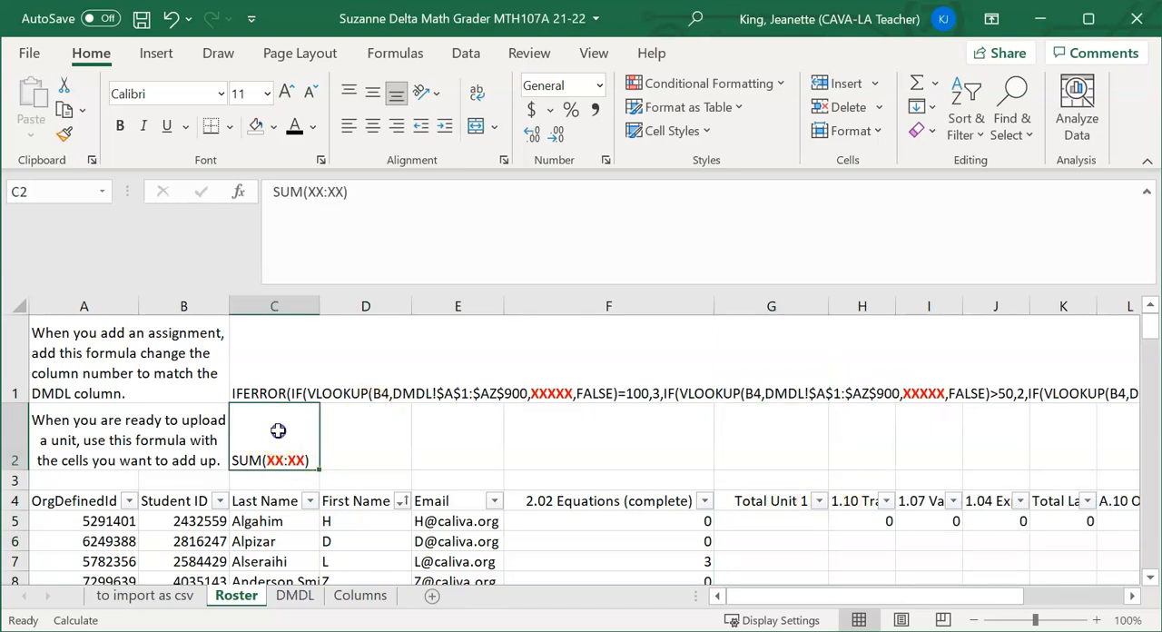
pyautogui.hotkey('ctrl', 'c')
pyautogui.click(774, 521)
pyautogui.hotkey('ctrl', 'v')
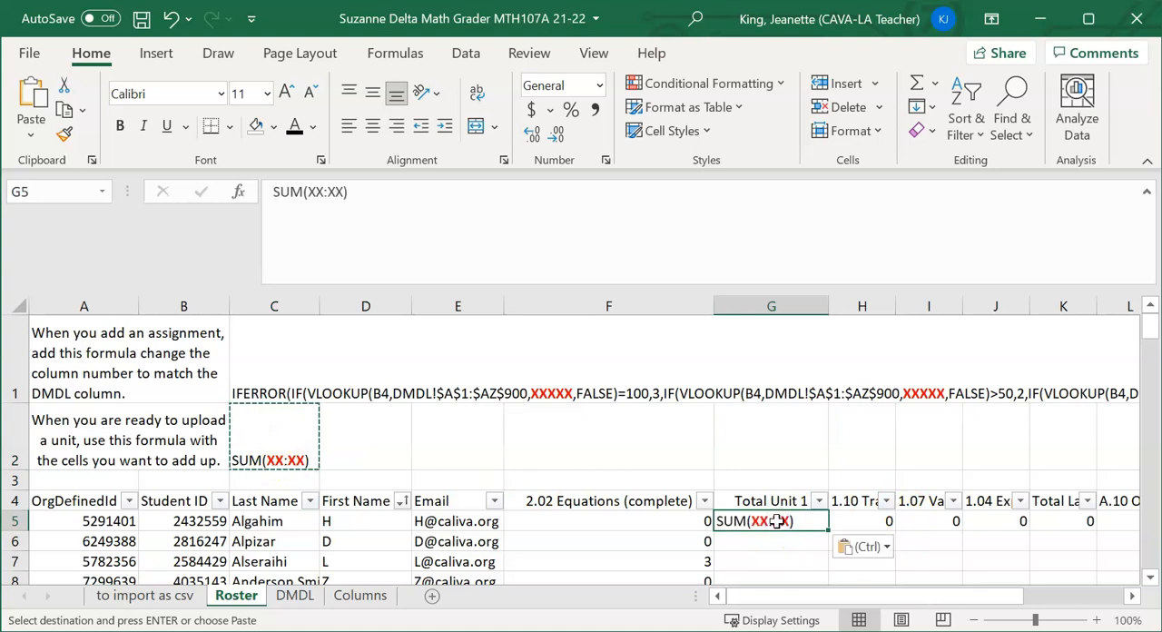
# Check which row 5 cells hold the Unit 1 assignment scores, from the 1.10 column through the 1.04 column
pyautogui.click(848, 521)
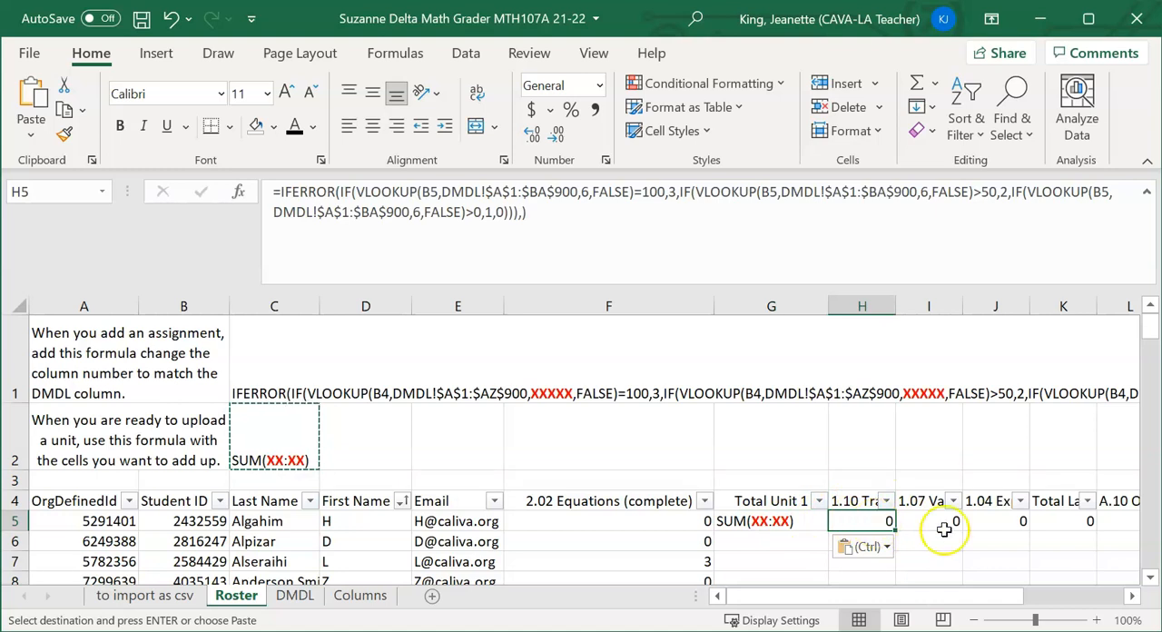
pyautogui.click(906, 520)
pyautogui.click(868, 501)
pyautogui.click(922, 500)
pyautogui.click(994, 500)
pyautogui.click(888, 520)
pyautogui.click(921, 521)
pyautogui.click(989, 520)
pyautogui.click(857, 520)
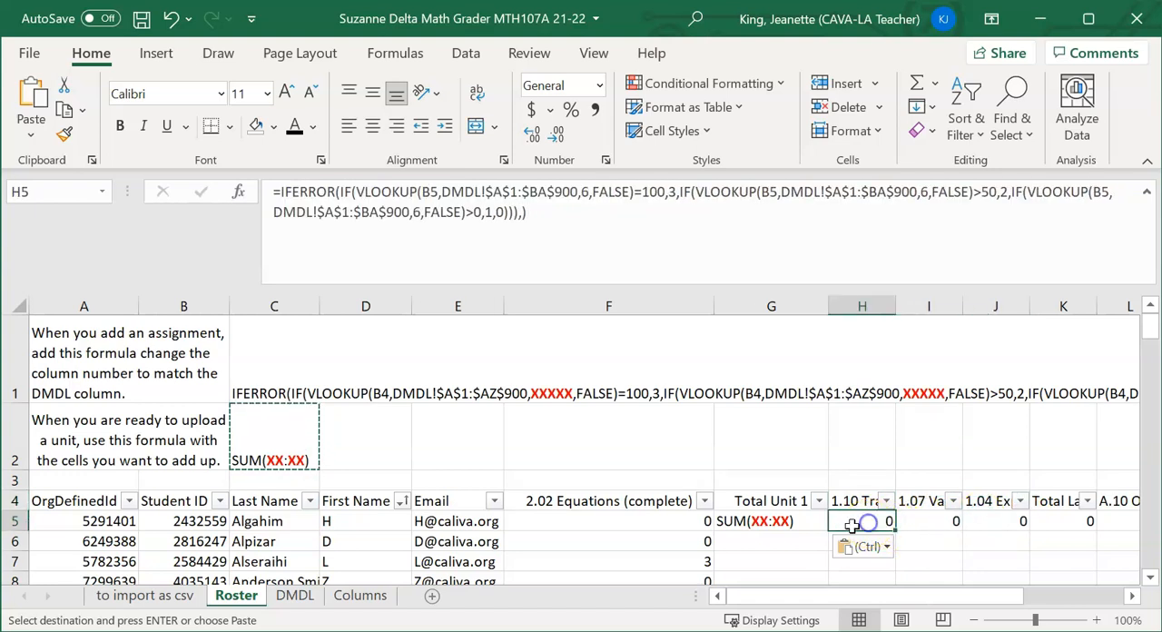
pyautogui.click(717, 521)
pyautogui.click(758, 524)
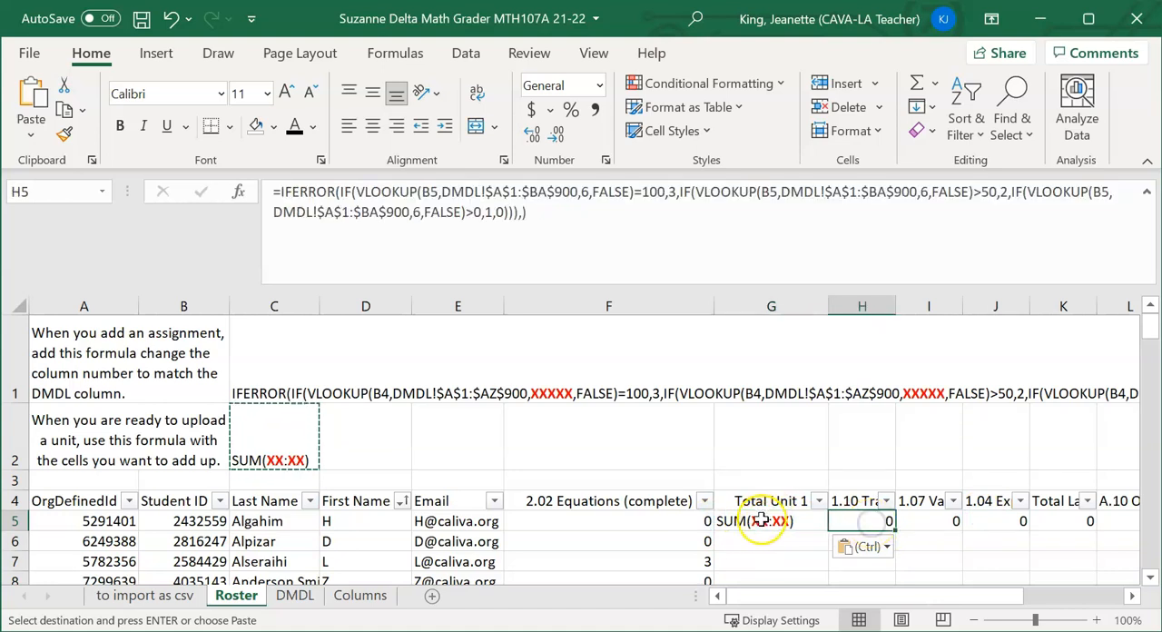
# Replace the two XX placeholders in cell G5's SUM formula text with h5 and j5
pyautogui.doubleClick(760, 521)
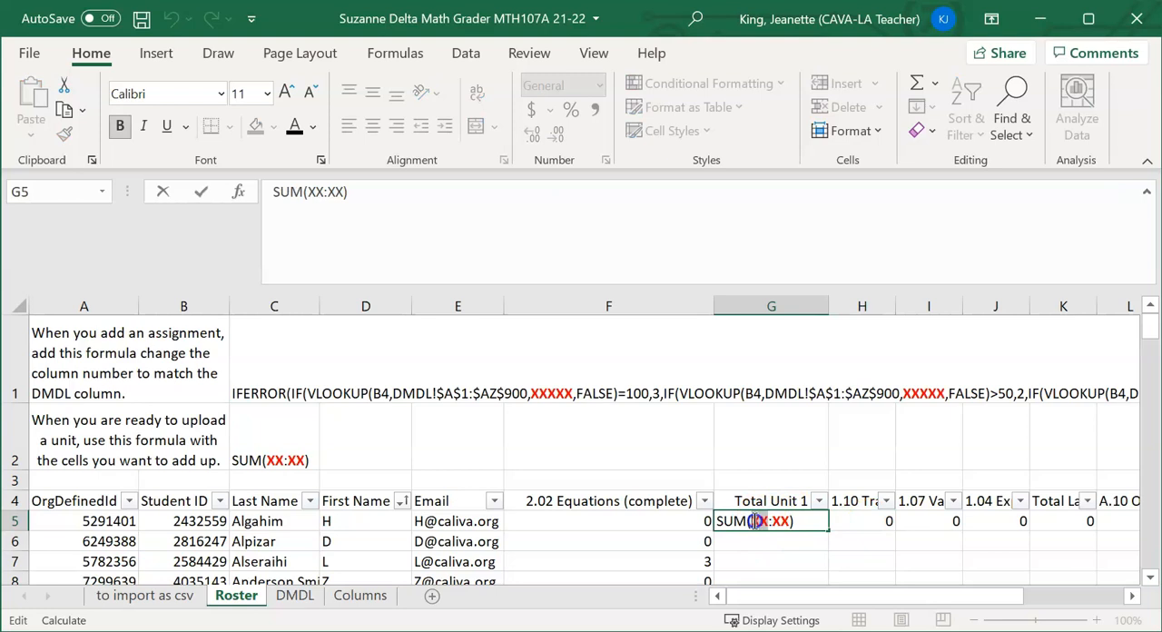
pyautogui.doubleClick(756, 521)
pyautogui.write('5')
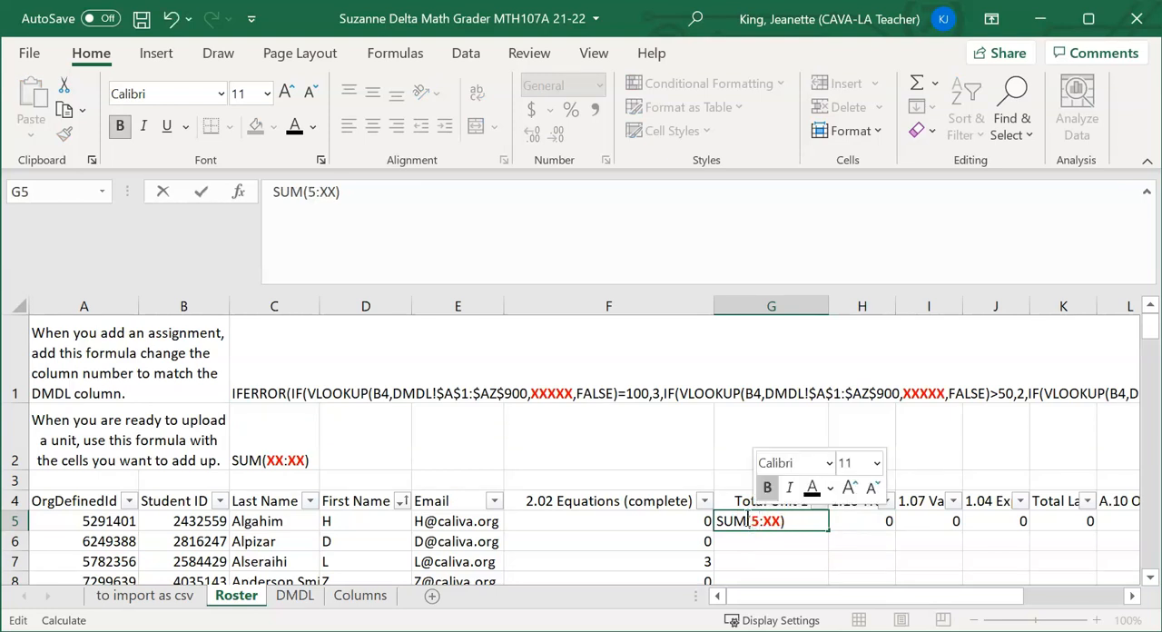
pyautogui.press('BackSpace')
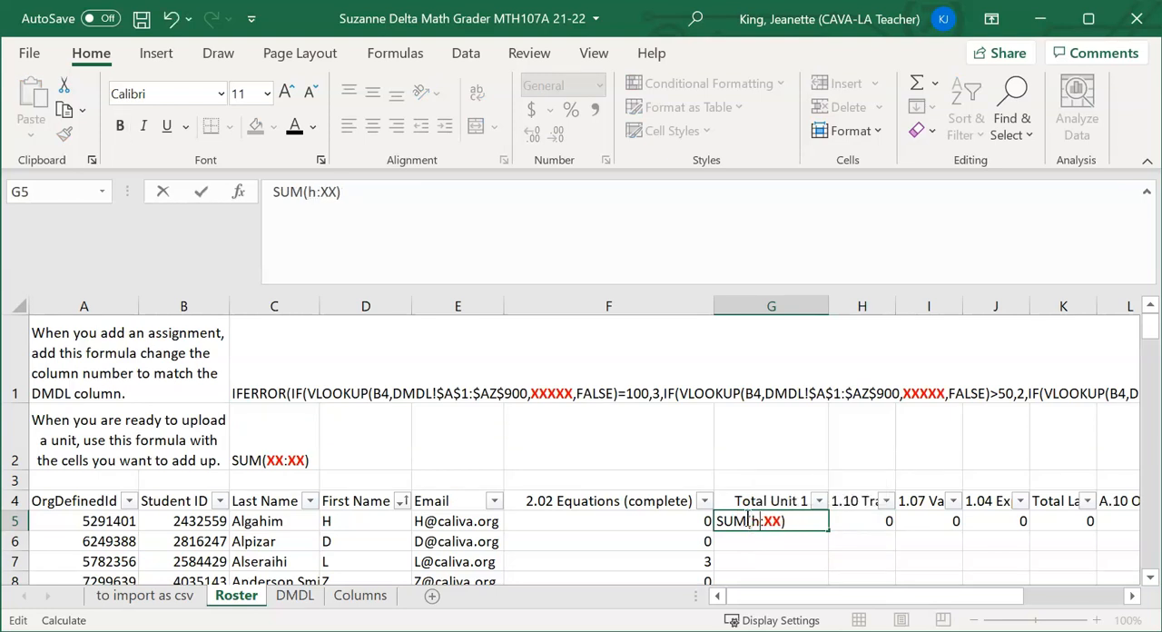
pyautogui.write('h5')
pyautogui.doubleClick(778, 521)
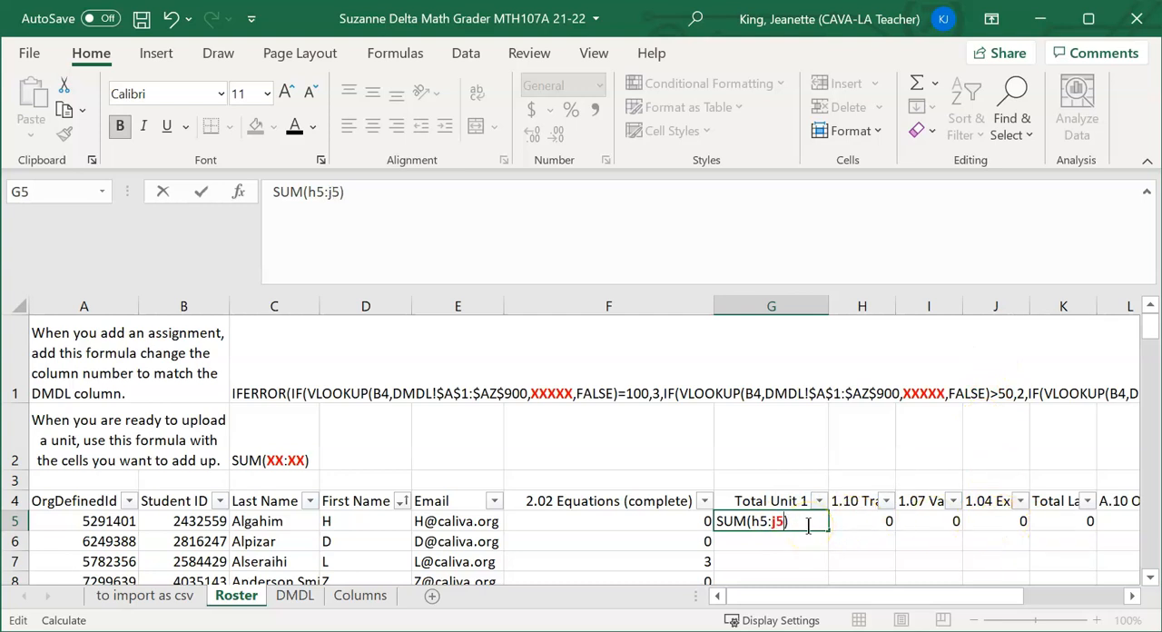
pyautogui.press('Return')
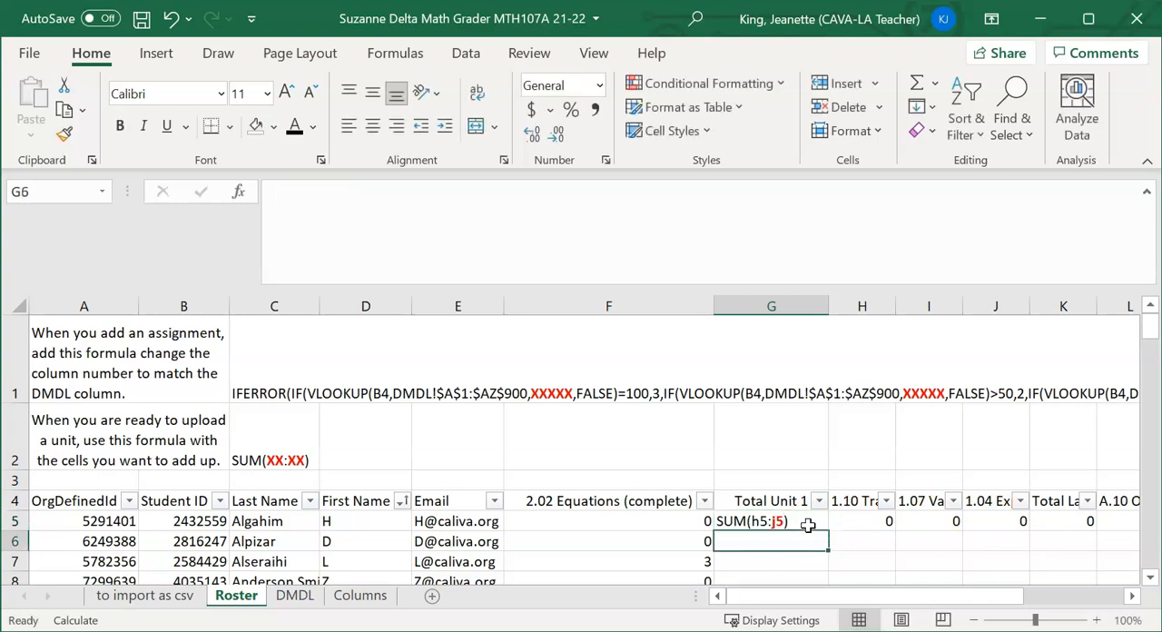
# Put an equals sign at the start of the SUM formula text in cell G5 to make it calculate
pyautogui.click(754, 521)
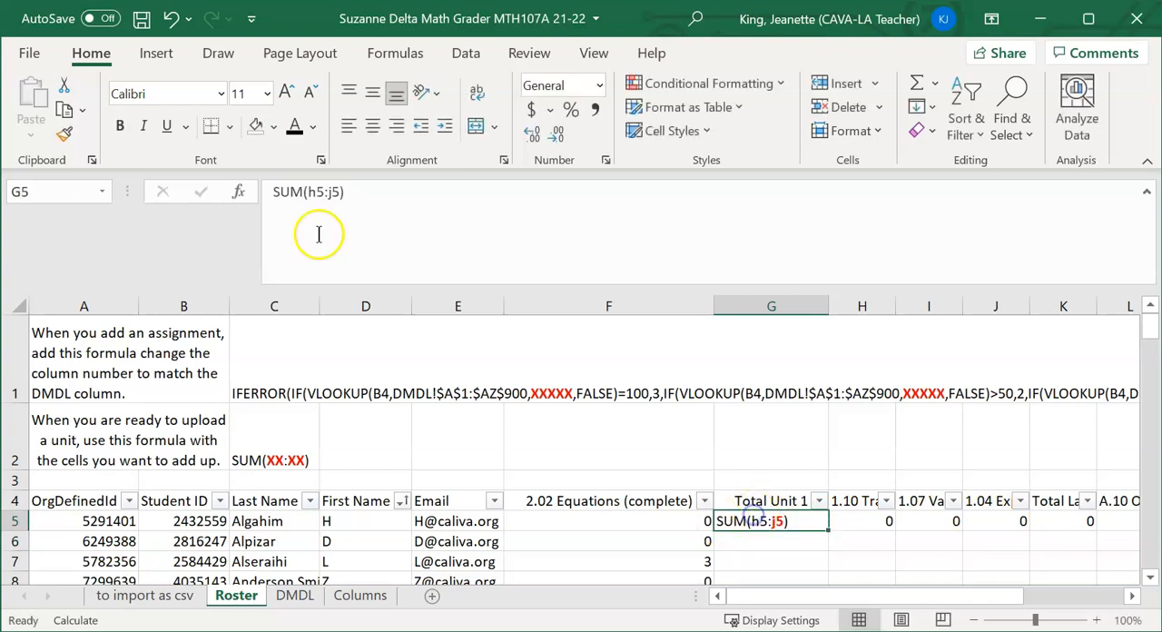
pyautogui.click(273, 192)
pyautogui.write('=')
pyautogui.press('Return')
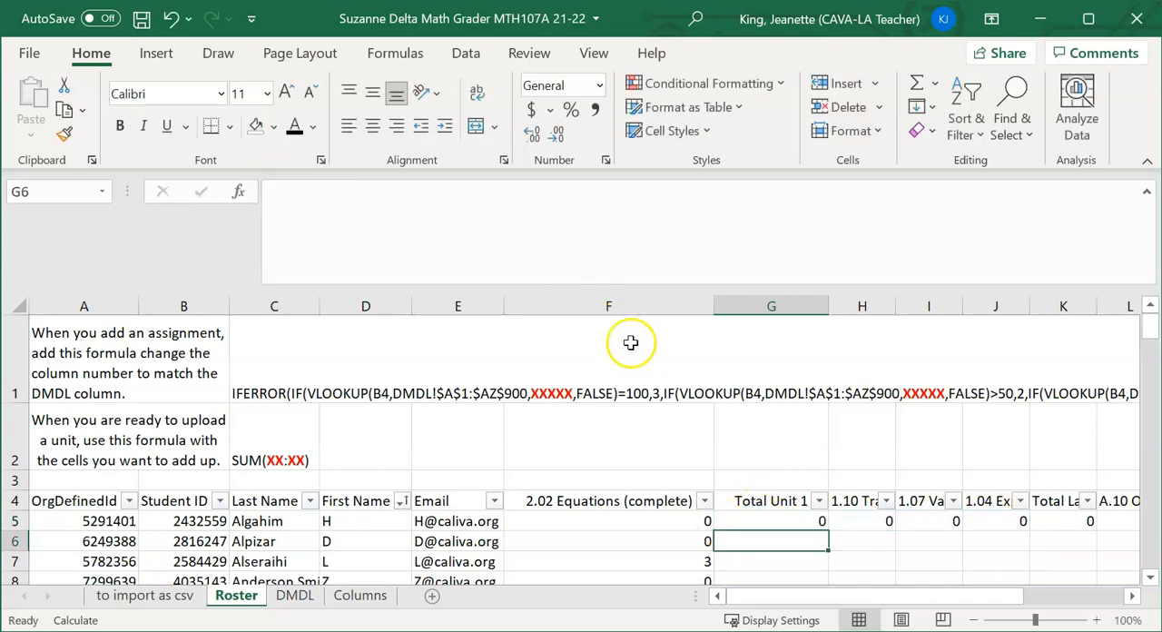
# Fill the SUM formula in cell G5 down the Total Unit 1 column for all students
pyautogui.click(768, 520)
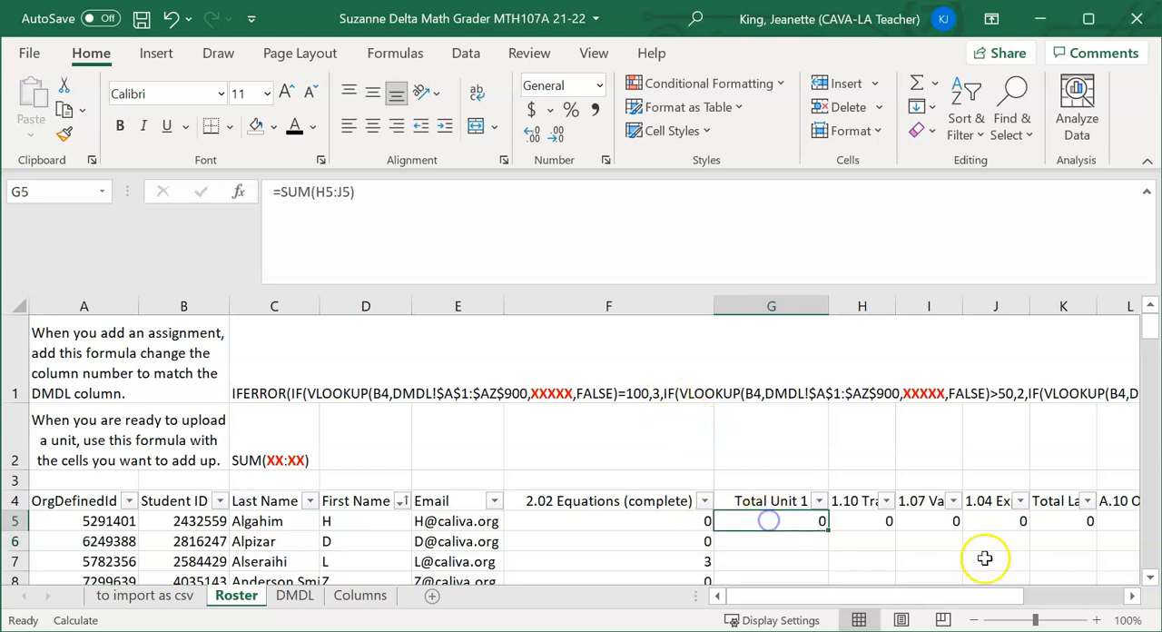
pyautogui.doubleClick(827, 528)
pyautogui.scroll(-7, 796, 506)
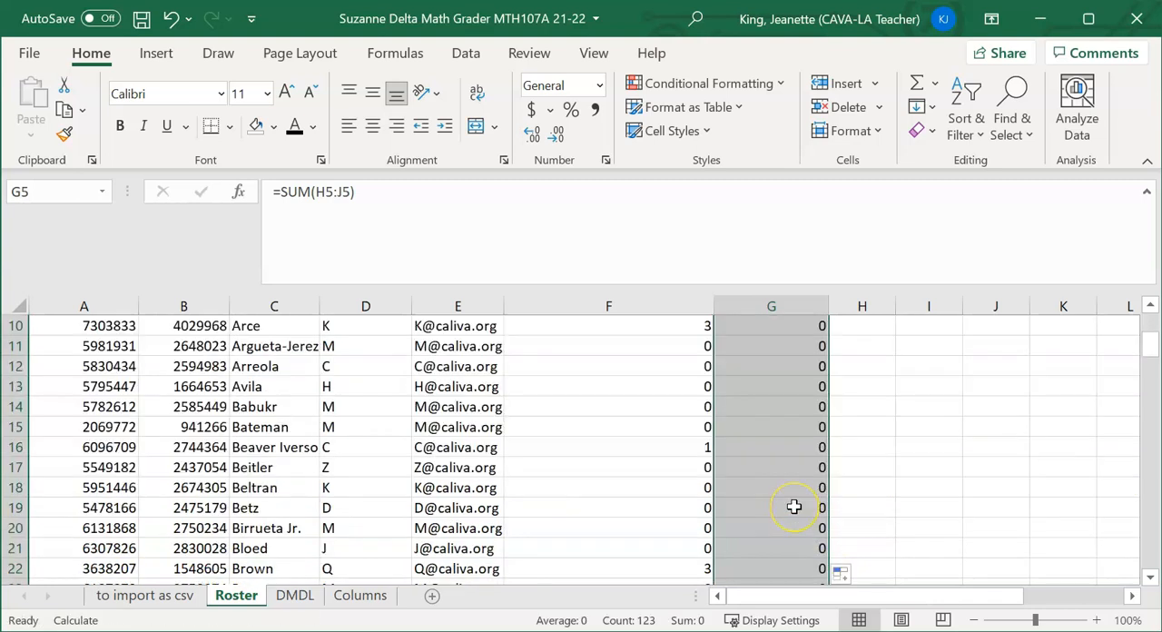
pyautogui.scroll(-2, 796, 505)
pyautogui.scroll(9, 797, 506)
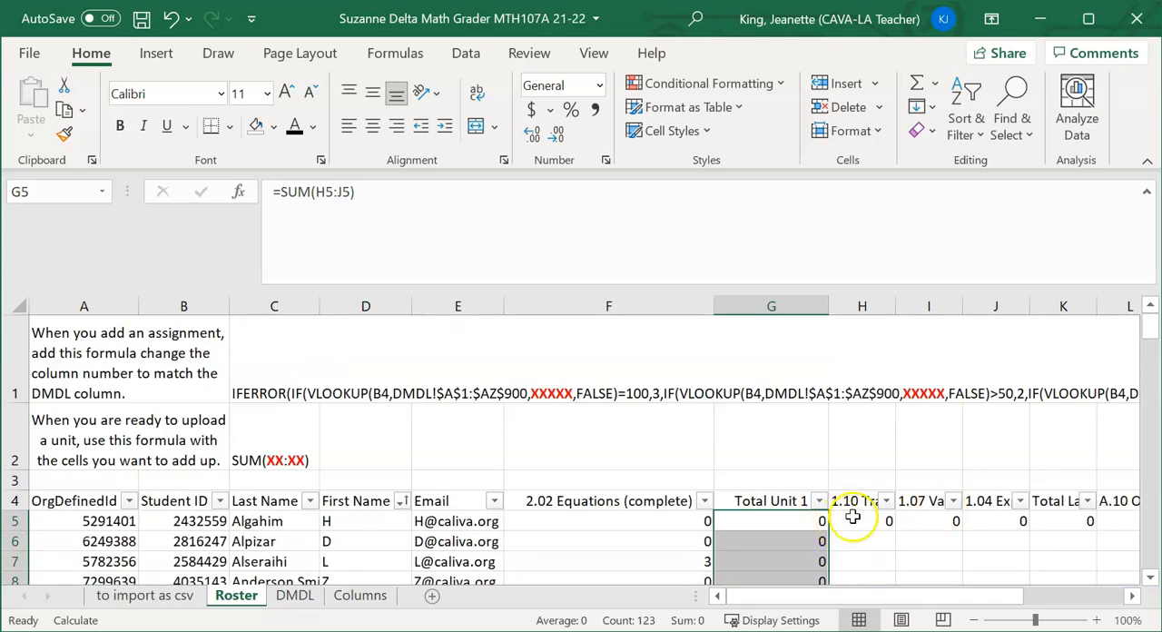
# Fill the formulas in Roster cells H5 through P5 down their columns for all students, and check the Unit 1 totals
pyautogui.click(852, 519)
pyautogui.click(1107, 596)
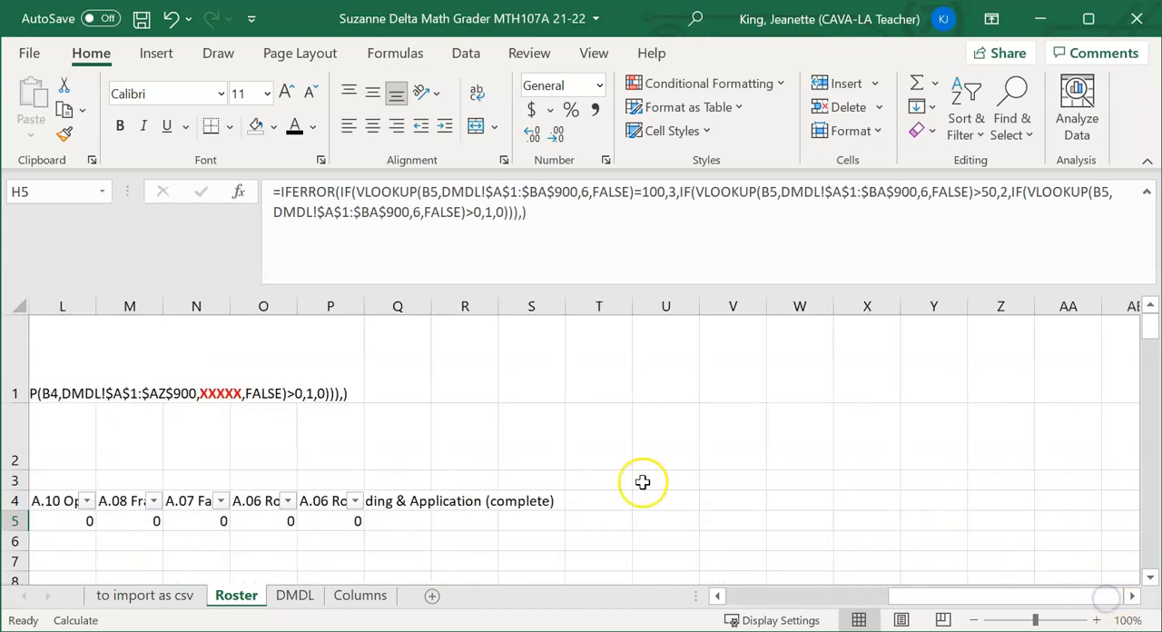
pyautogui.keyDown('shift'); pyautogui.click(349, 514); pyautogui.keyUp('shift')
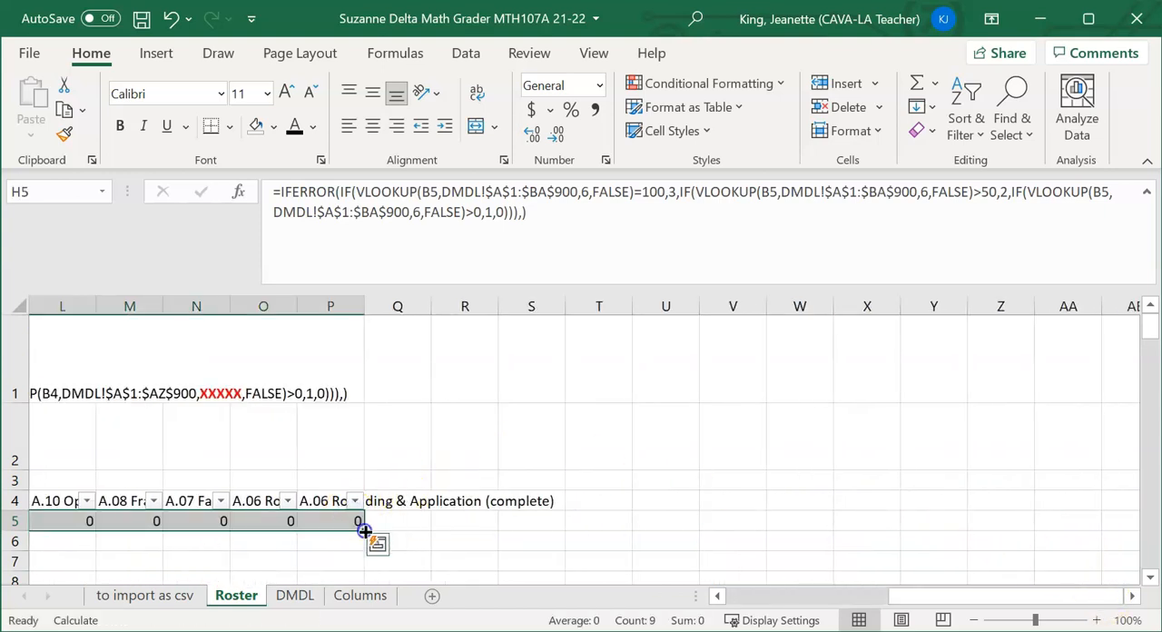
pyautogui.doubleClick(364, 530)
pyautogui.moveTo(928, 595); pyautogui.dragTo(747, 590)
pyautogui.scroll(-1, 877, 479)
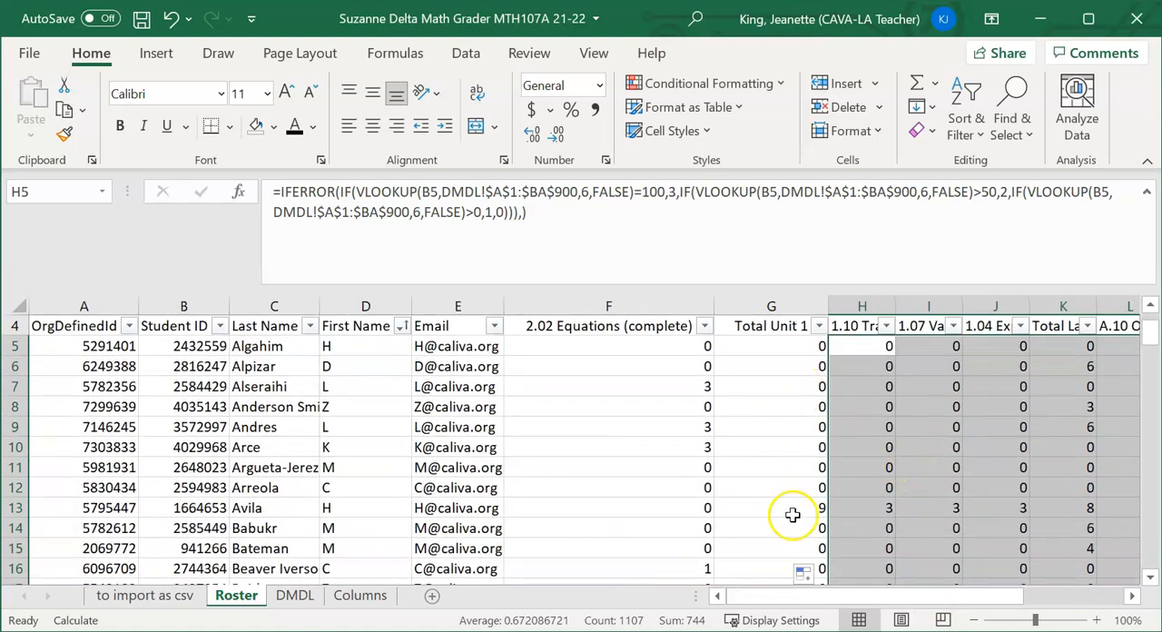
pyautogui.scroll(-7, 792, 514)
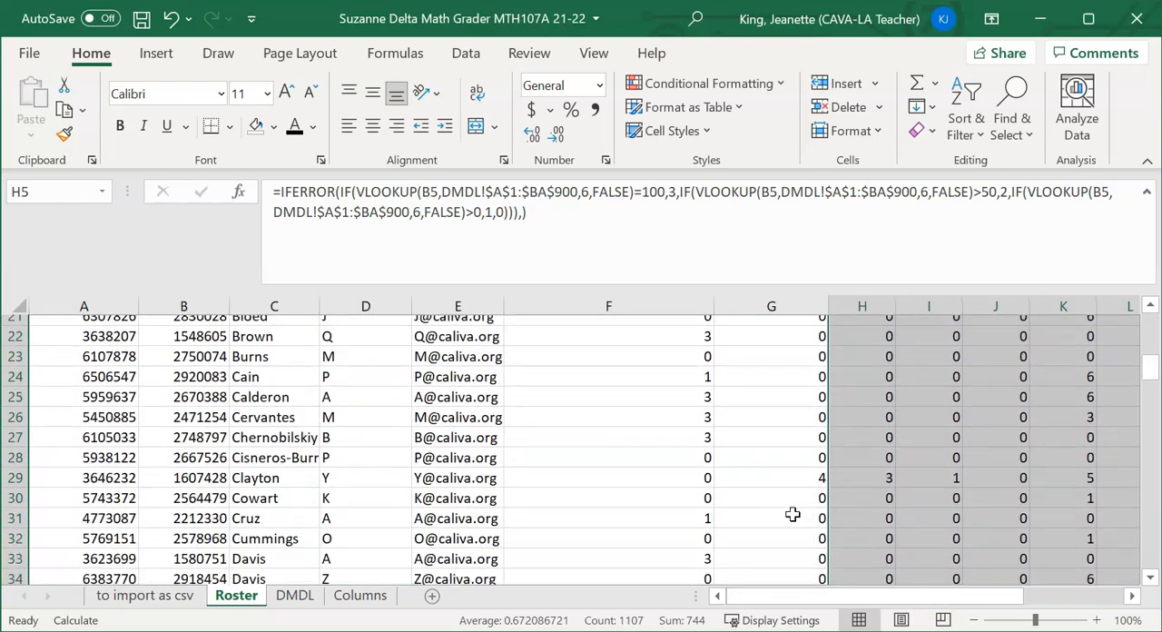
pyautogui.scroll(9, 791, 508)
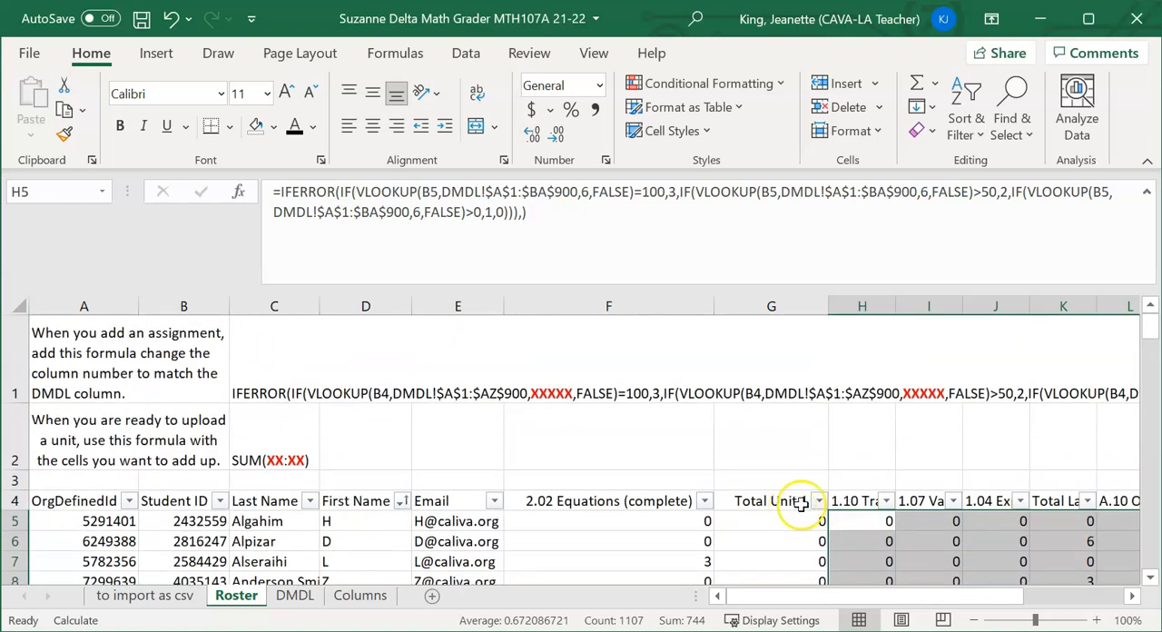
pyautogui.click(774, 429)
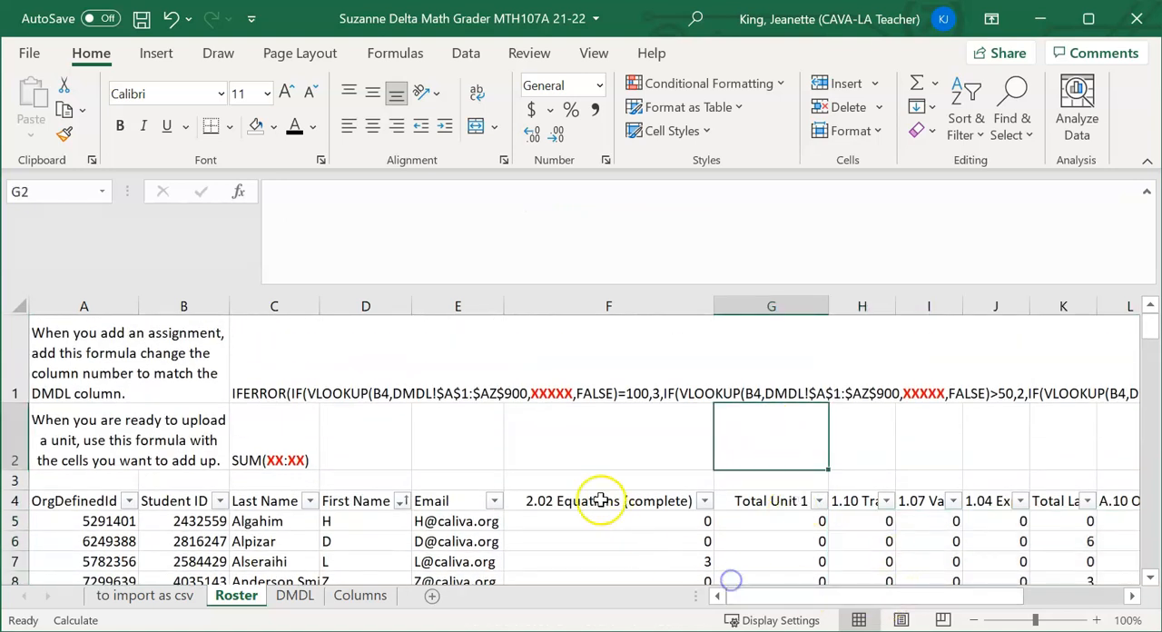
pyautogui.click(615, 443)
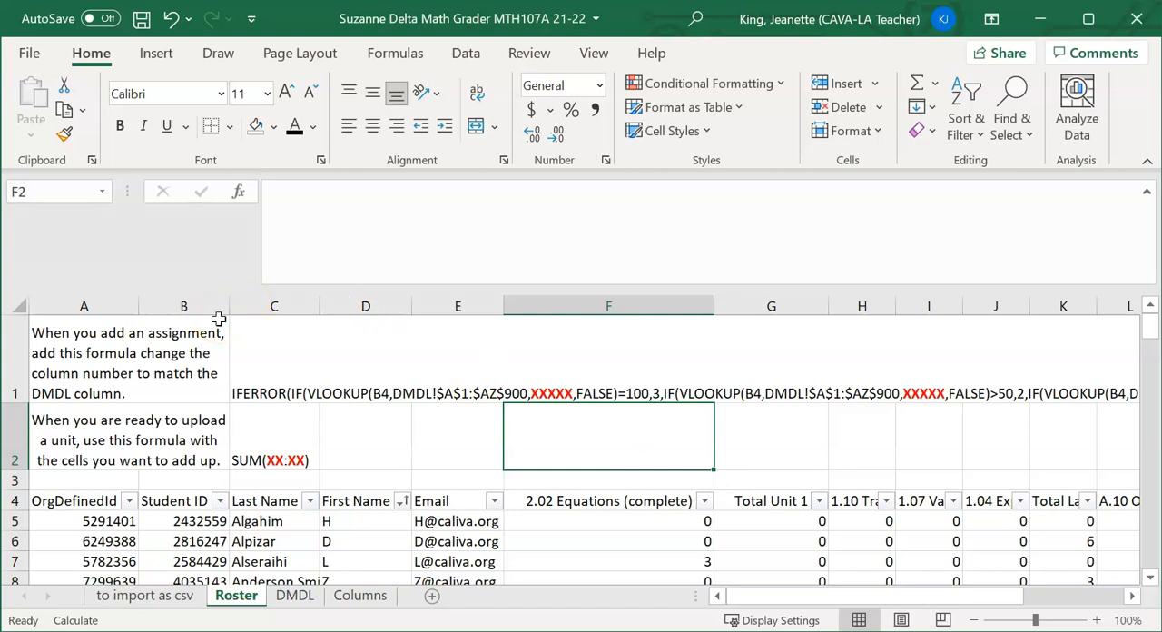
# Review the Launchpad lookup on the "to import as csv" sheet and locate the matching Total Launchpad column on the Roster sheet
pyautogui.click(184, 603)
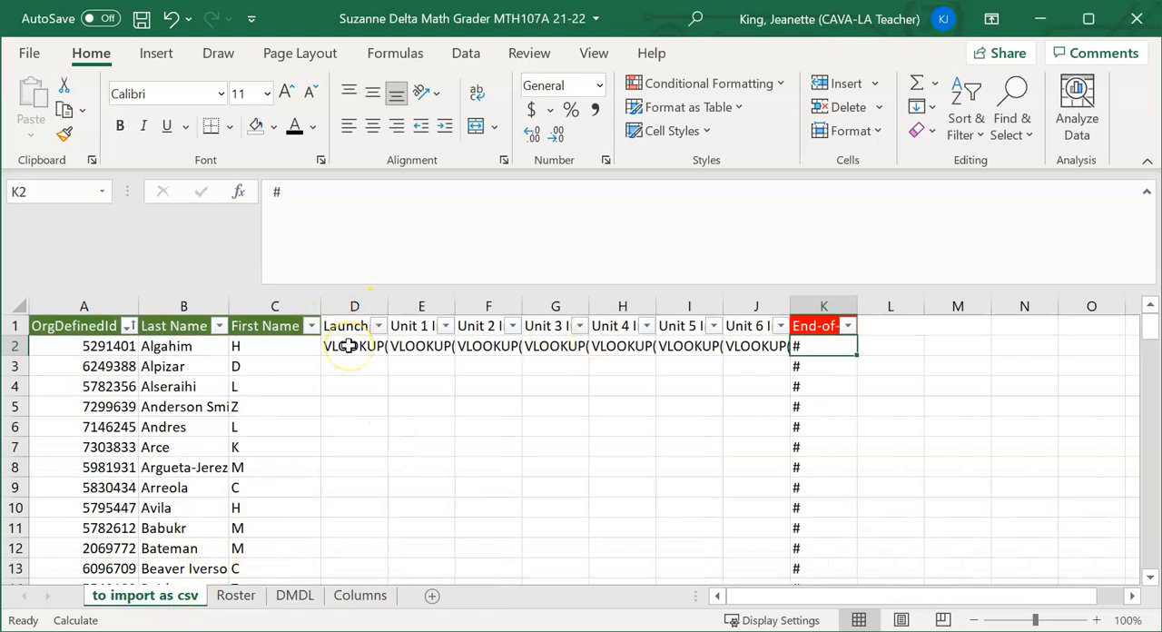
pyautogui.click(239, 599)
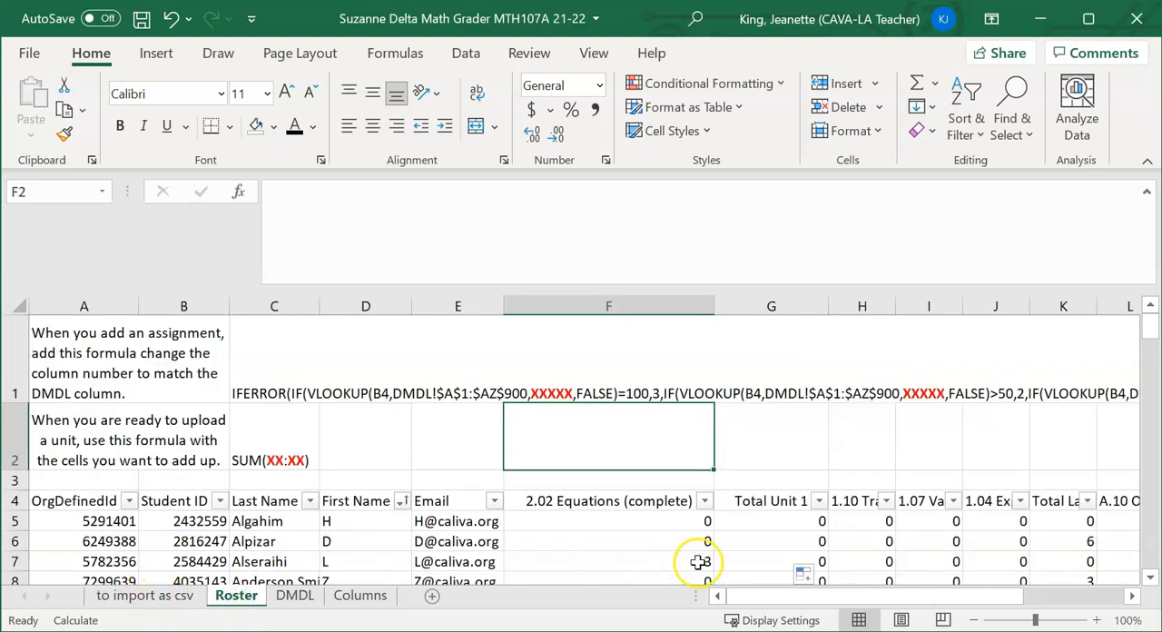
pyautogui.moveTo(825, 601); pyautogui.dragTo(917, 606)
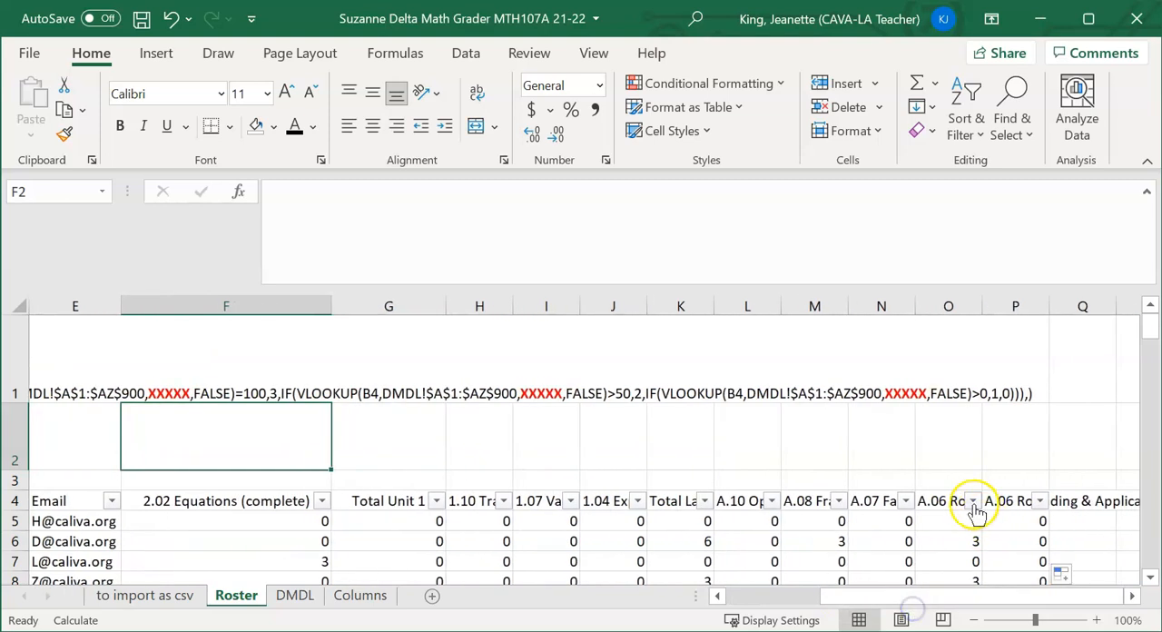
pyautogui.click(674, 504)
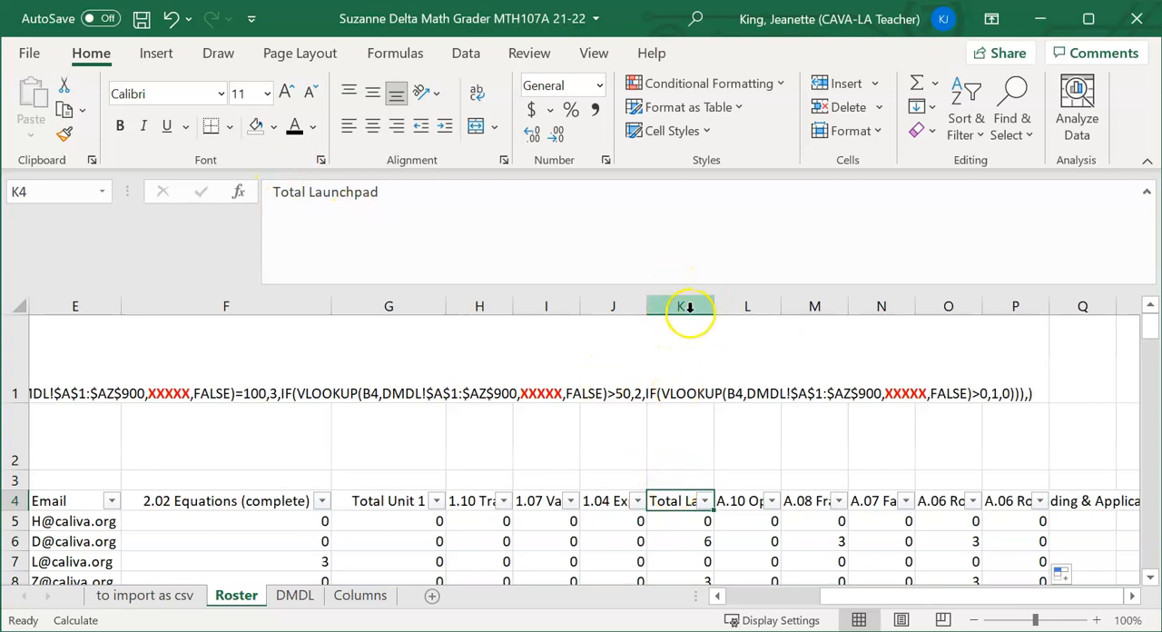
# Check column K's number on the Columns sheet and replace XXXXX with 11 in cell D2's Launchpad VLOOKUP on the import sheet
pyautogui.click(360, 595)
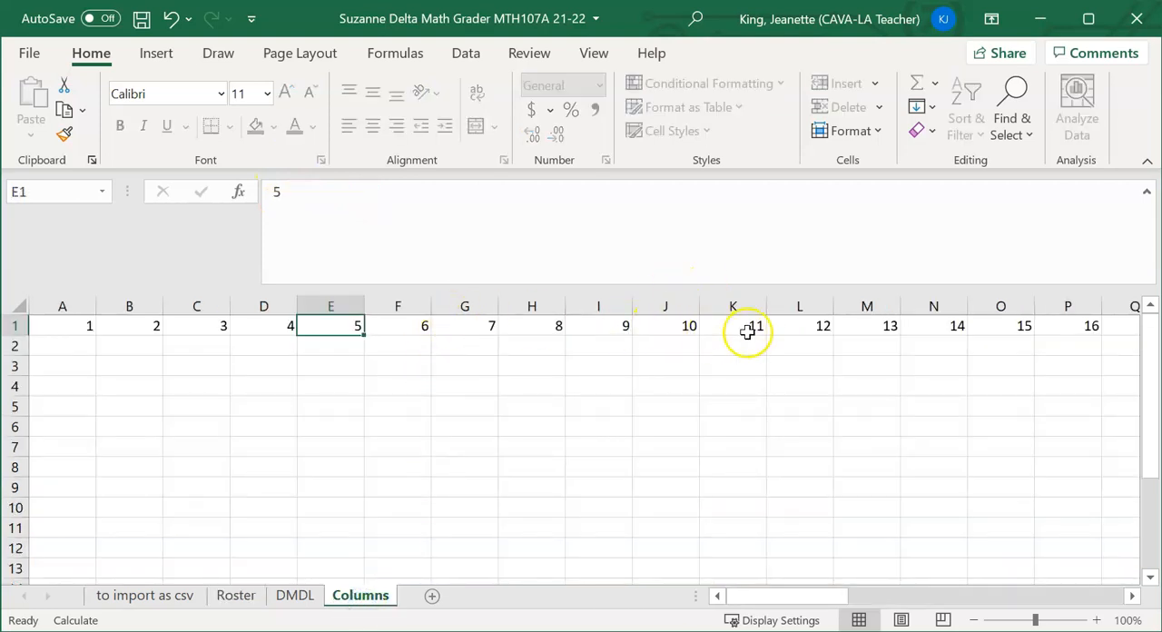
pyautogui.click(163, 595)
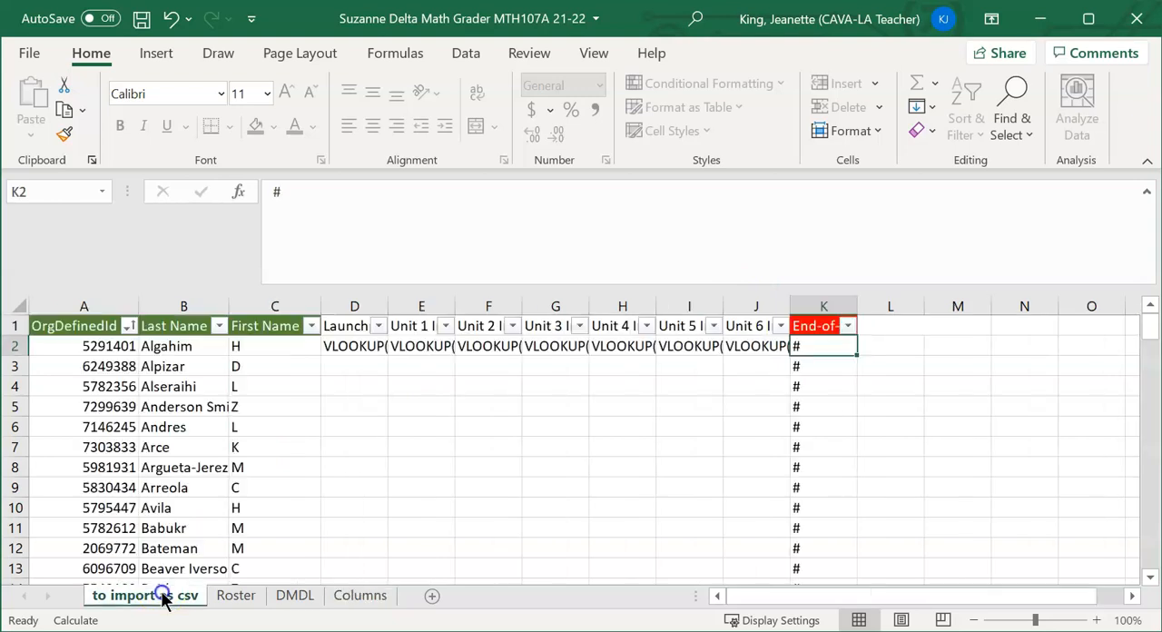
pyautogui.click(350, 346)
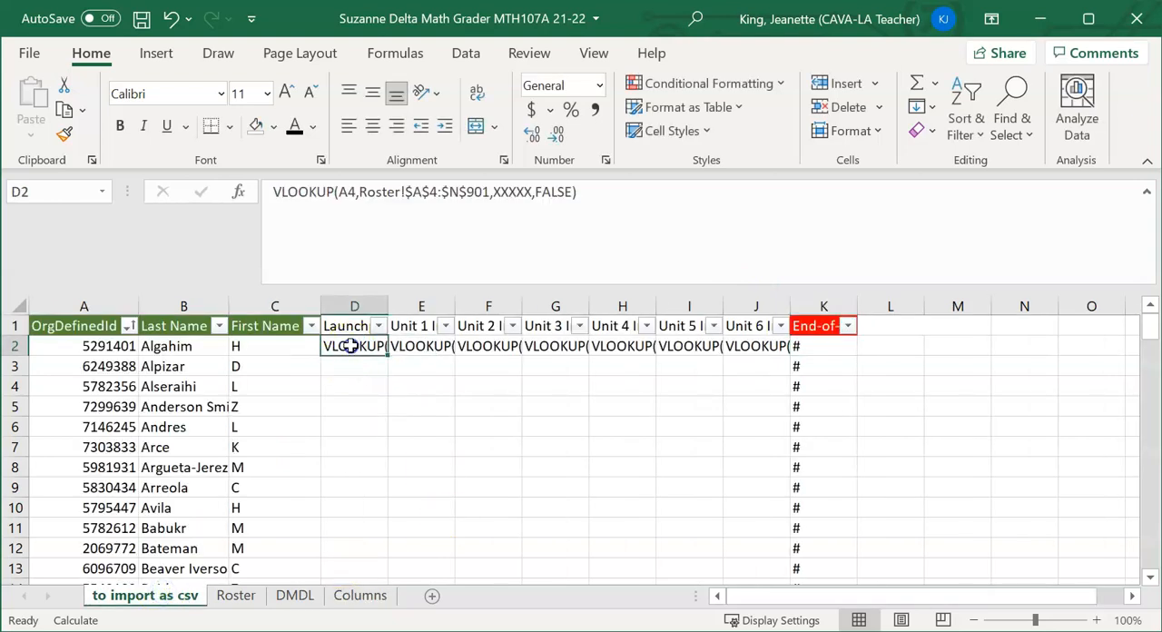
pyautogui.doubleClick(509, 193)
pyautogui.write('1')
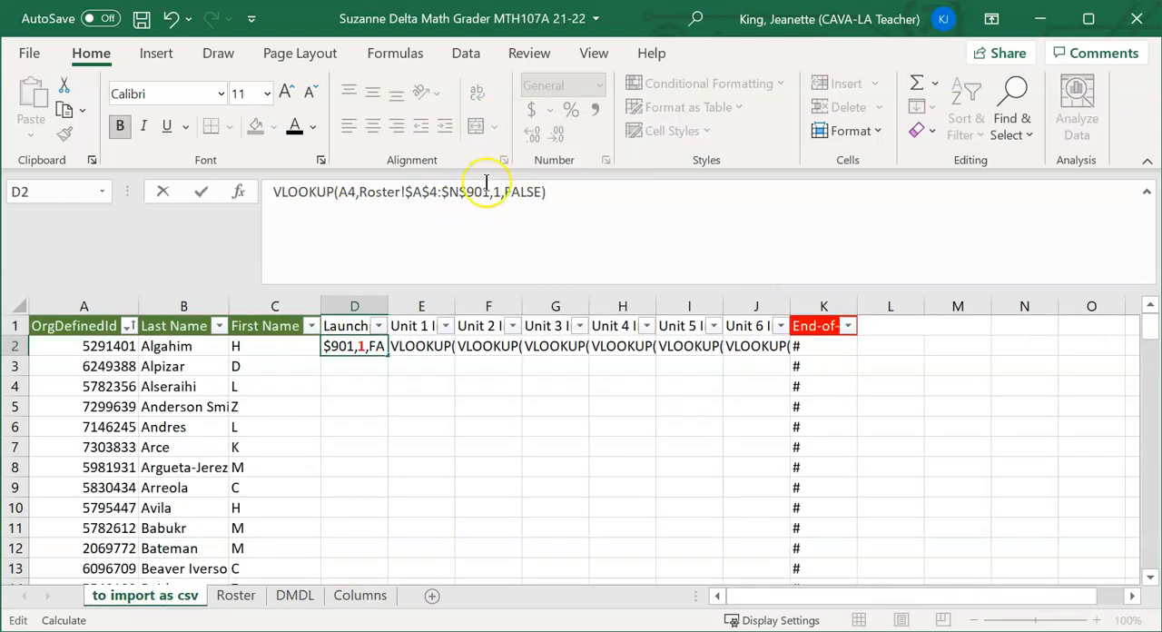
pyautogui.write('1')
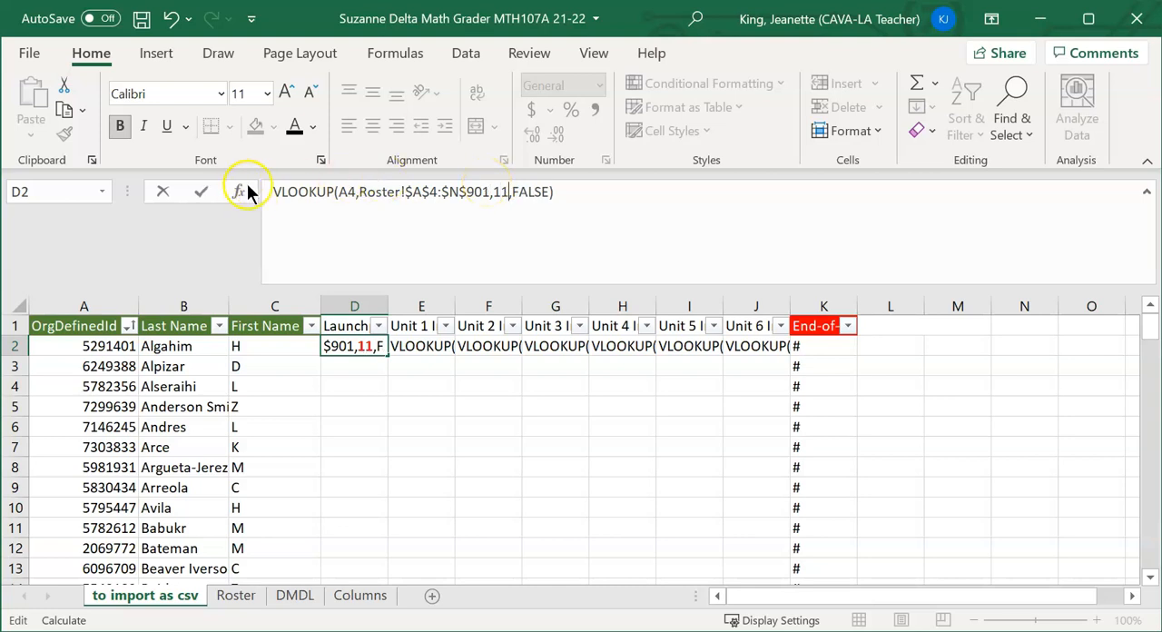
# Put an equals sign before the VLOOKUP text in D2 and fill the formula down the Launchpad column for all students
pyautogui.click(274, 192)
pyautogui.write('=')
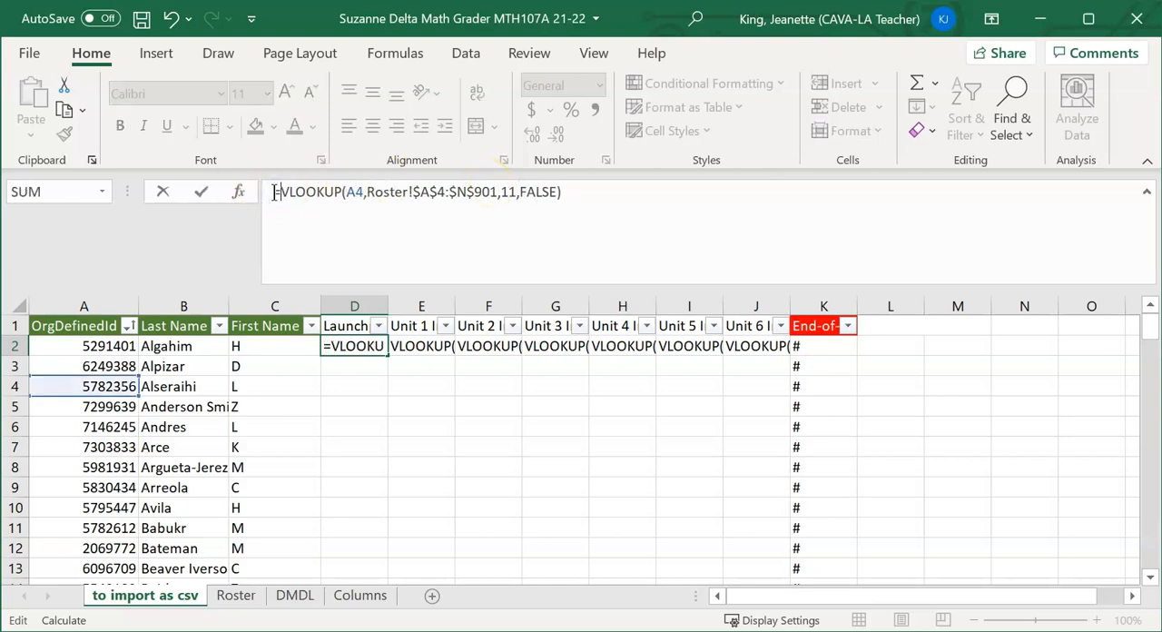
pyautogui.press('Return')
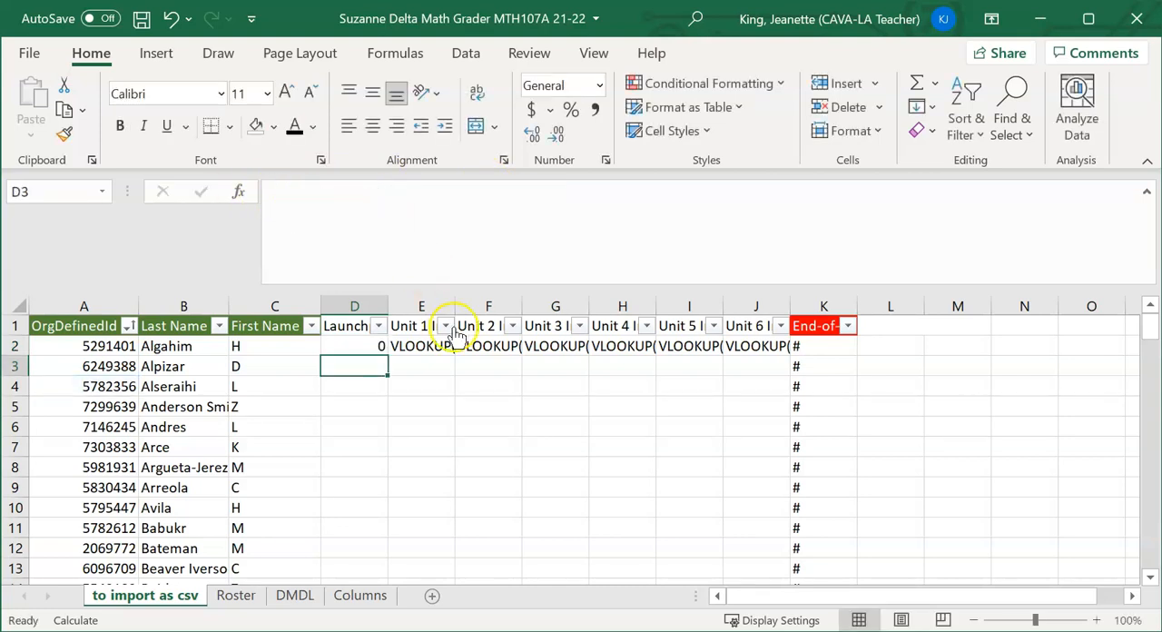
pyautogui.click(374, 344)
pyautogui.doubleClick(386, 356)
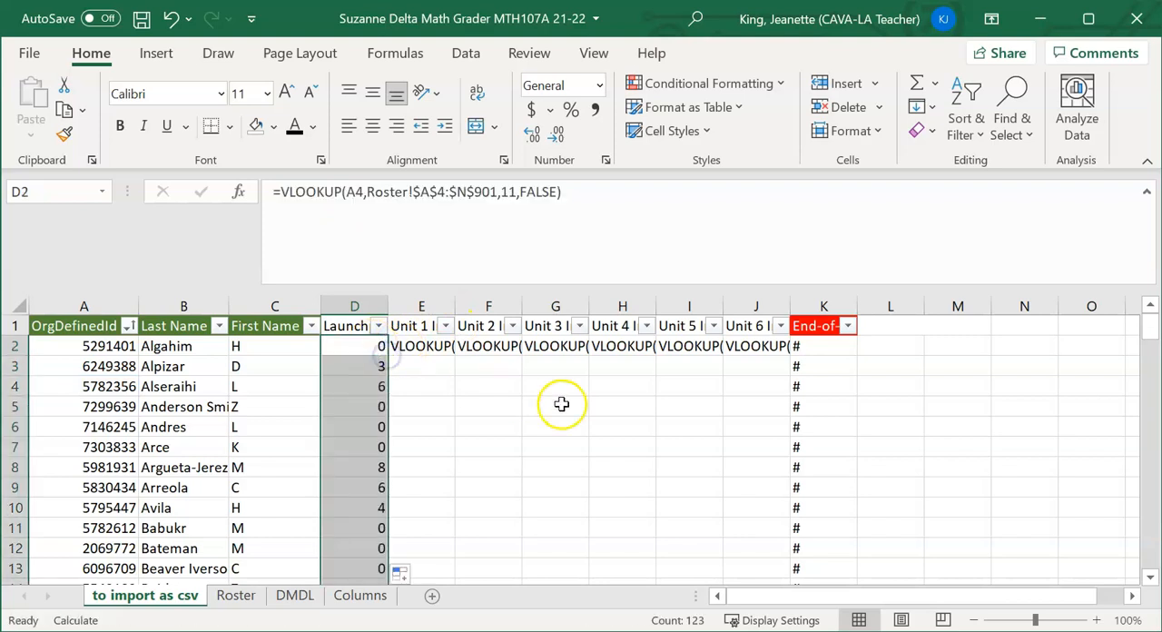
# Find the Roster's Total Unit 1 column number and replace XXXXX with 7 in cell E2's VLOOKUP on the import sheet
pyautogui.click(238, 597)
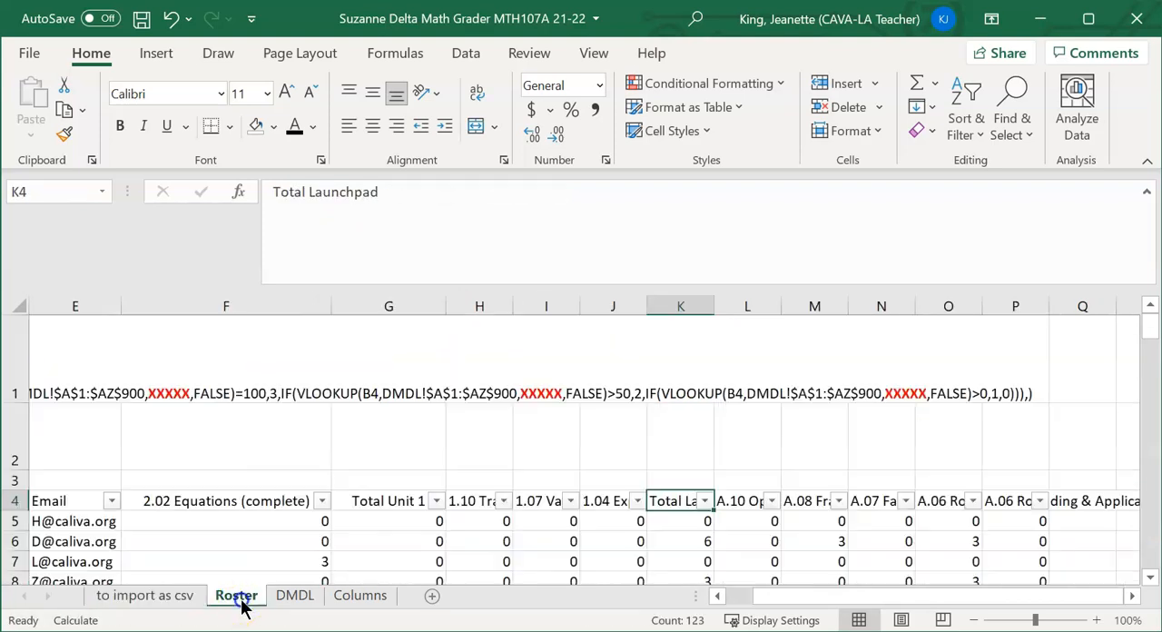
pyautogui.click(394, 502)
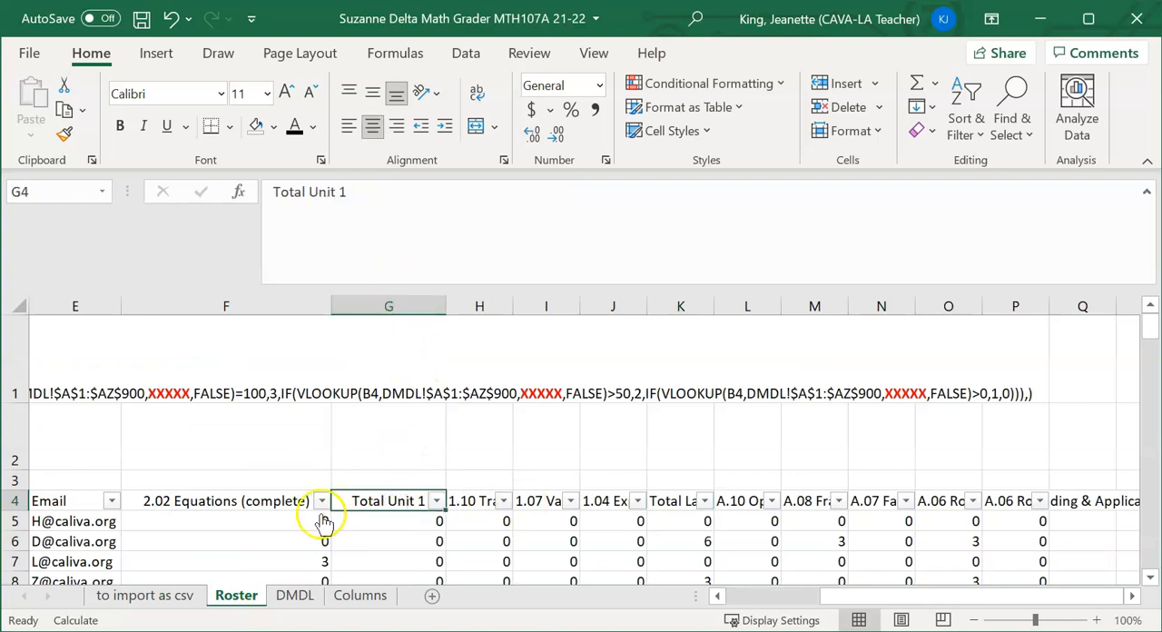
pyautogui.click(358, 595)
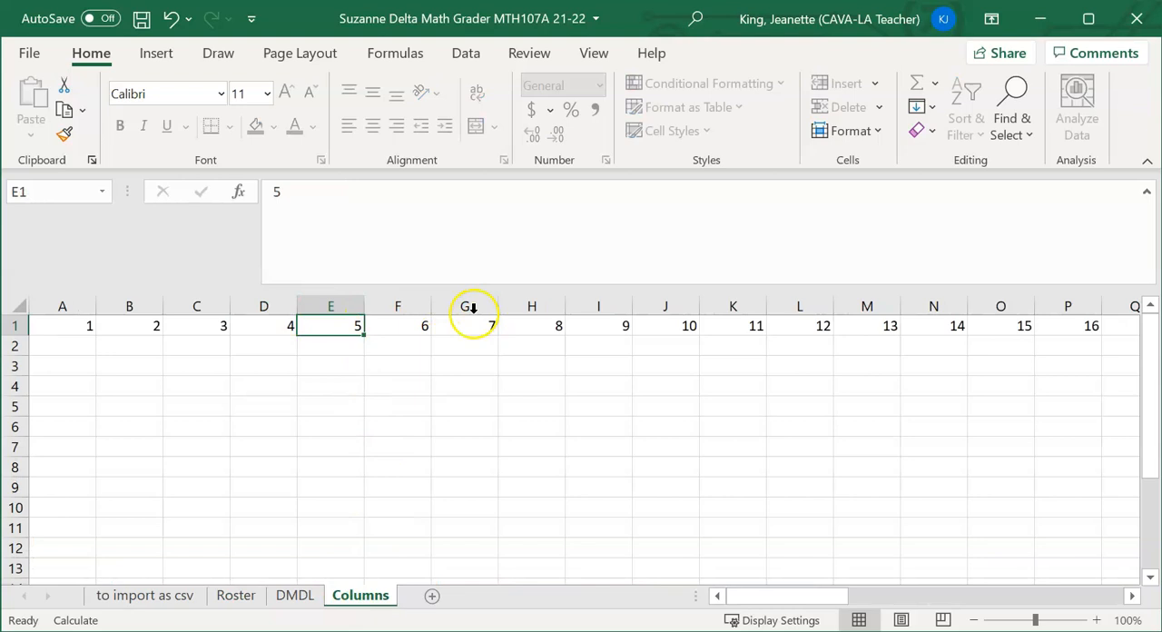
pyautogui.click(136, 601)
pyautogui.click(430, 345)
pyautogui.click(513, 190)
pyautogui.doubleClick(514, 189)
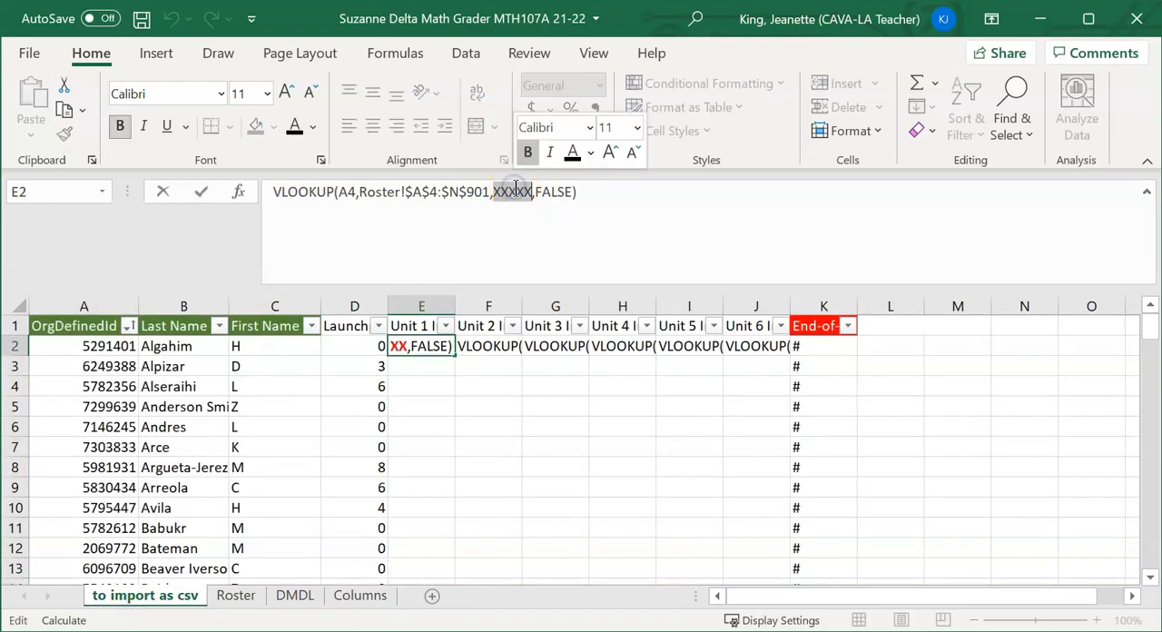
pyautogui.write('7')
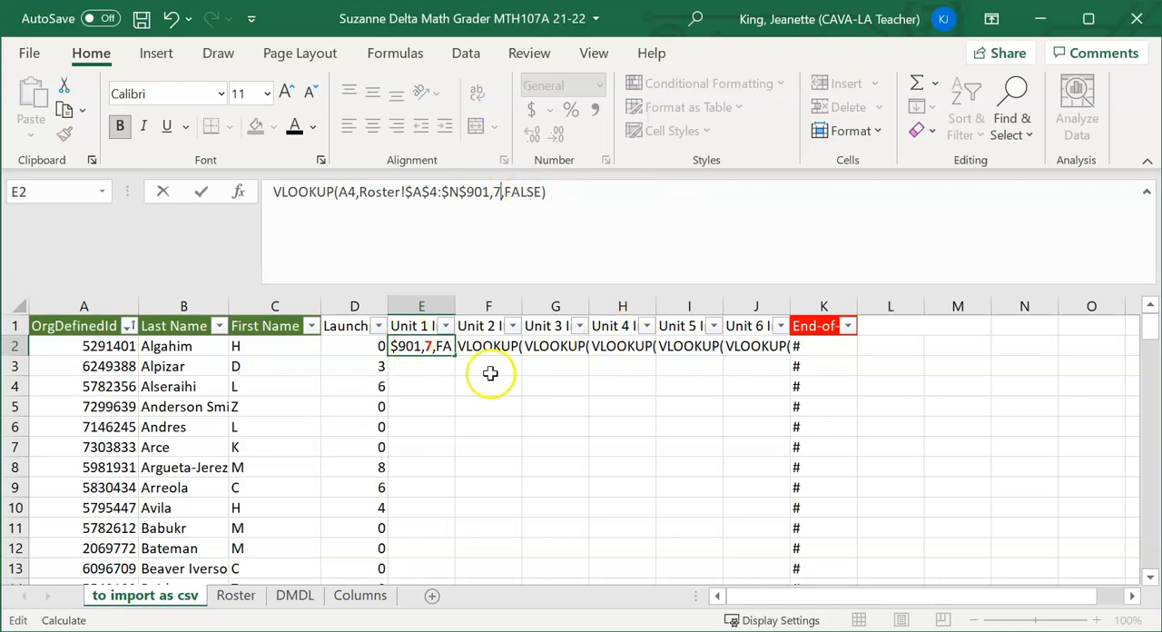
# Put an equals sign before the VLOOKUP text in E2 and fill the formula down the Unit 1 column for all students
pyautogui.click(275, 191)
pyautogui.write('=')
pyautogui.press('Return')
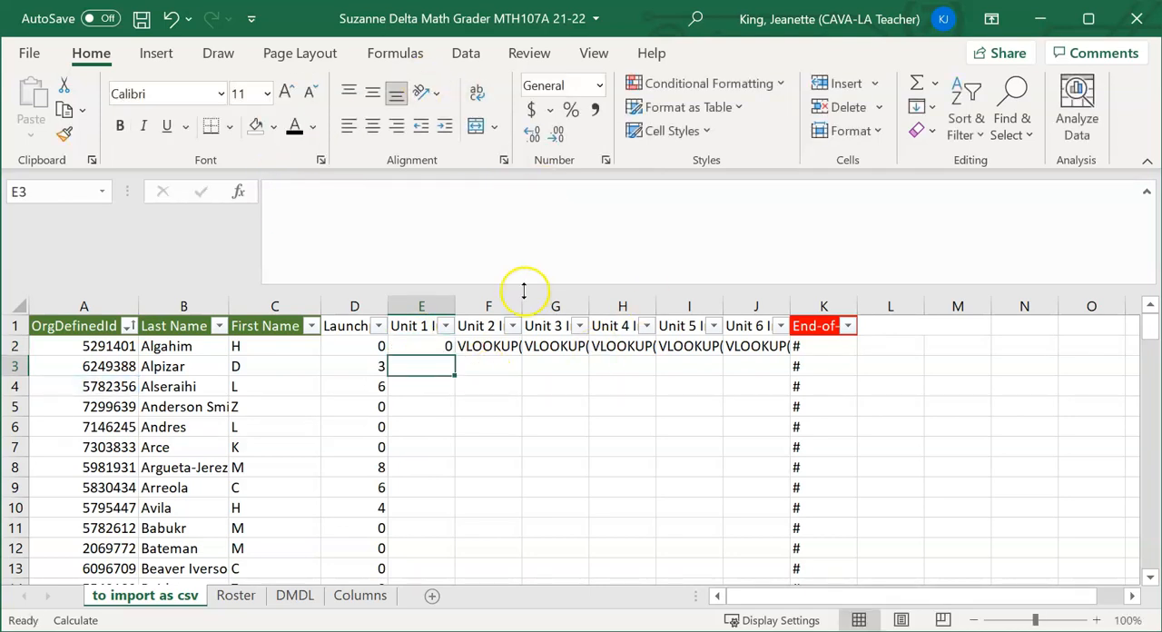
pyautogui.click(440, 349)
pyautogui.doubleClick(451, 352)
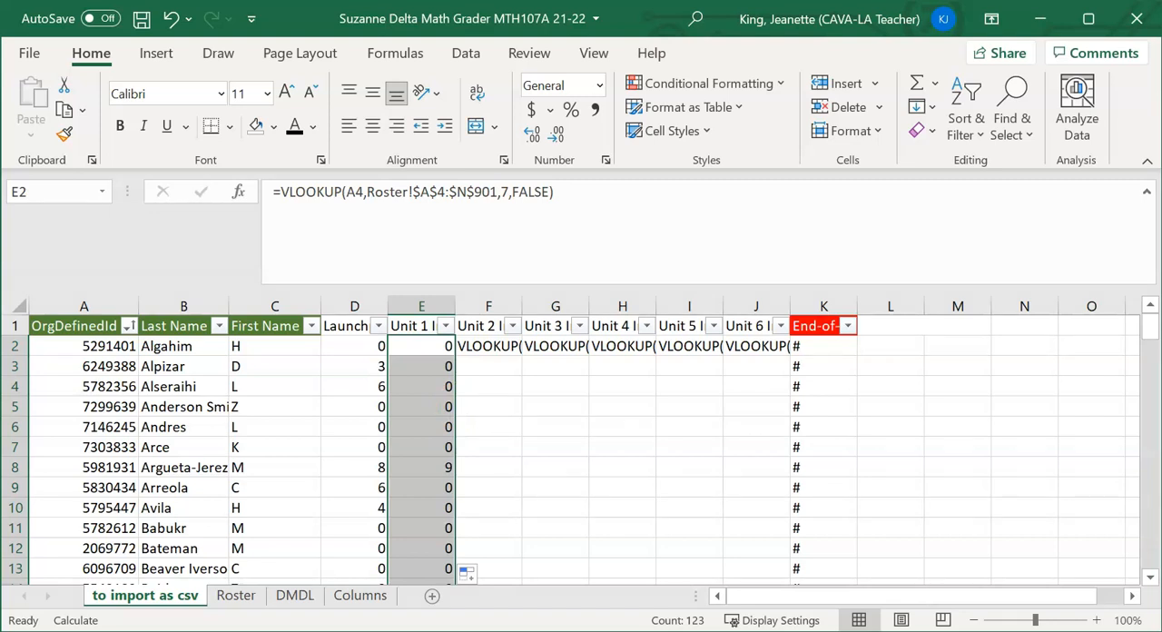
# Save the grader workbook and copy the whole "to import as csv" table from cell A1 to its last cell
pyautogui.click(488, 426)
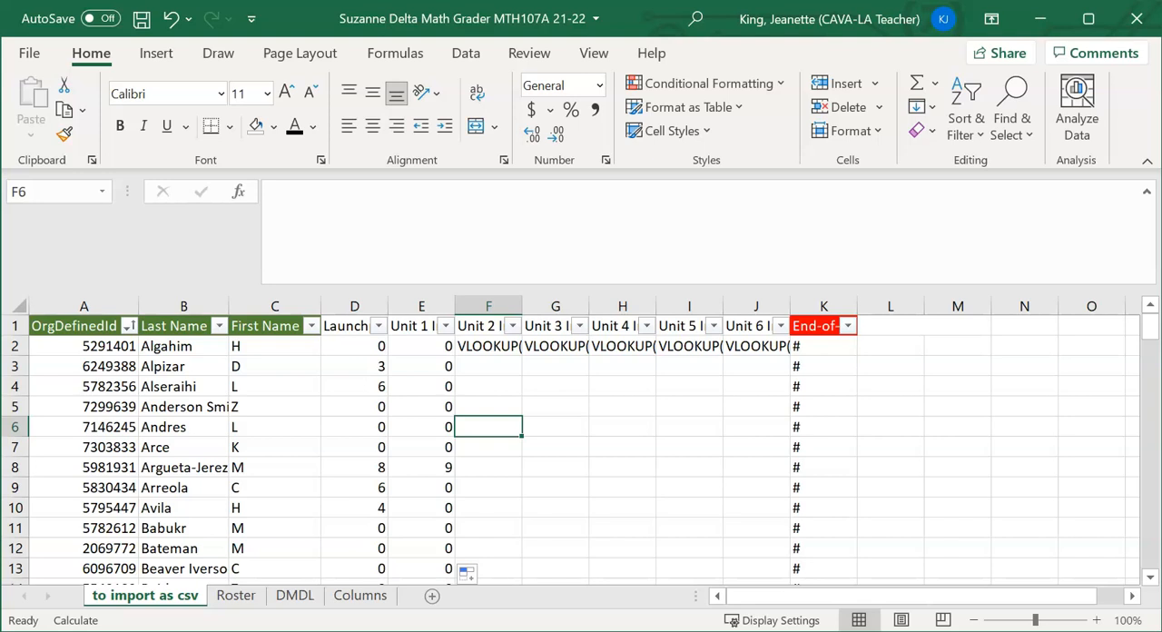
pyautogui.hotkey('ctrl', 's')
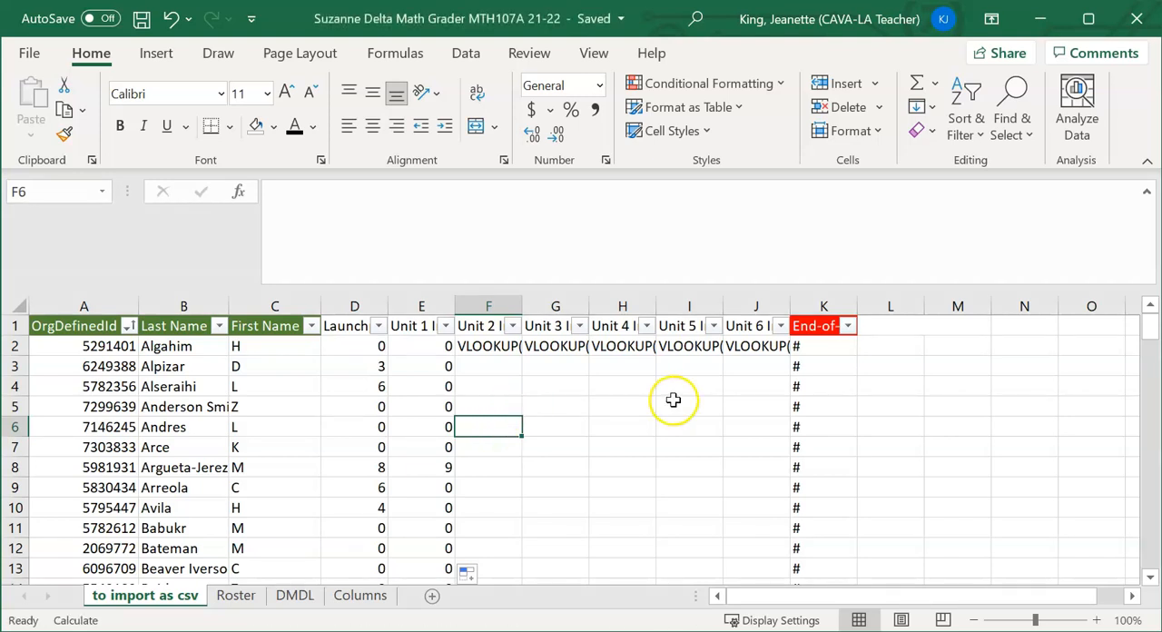
pyautogui.click(63, 324)
pyautogui.hotkey('ctrl', 'shift', 'End')
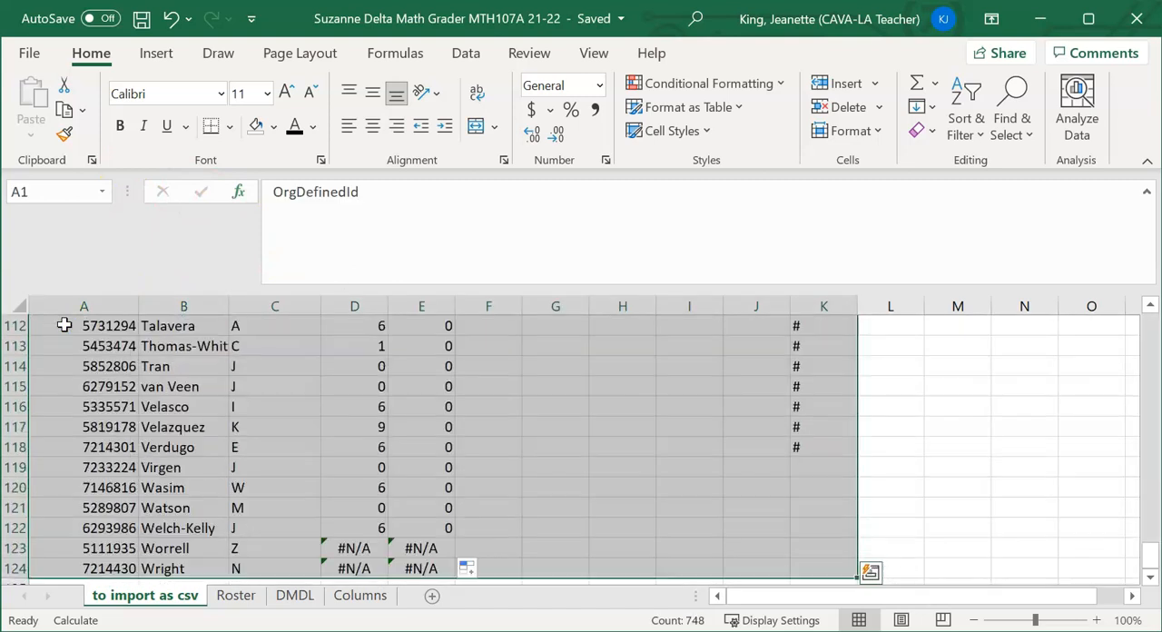
pyautogui.hotkey('ctrl', 'c')
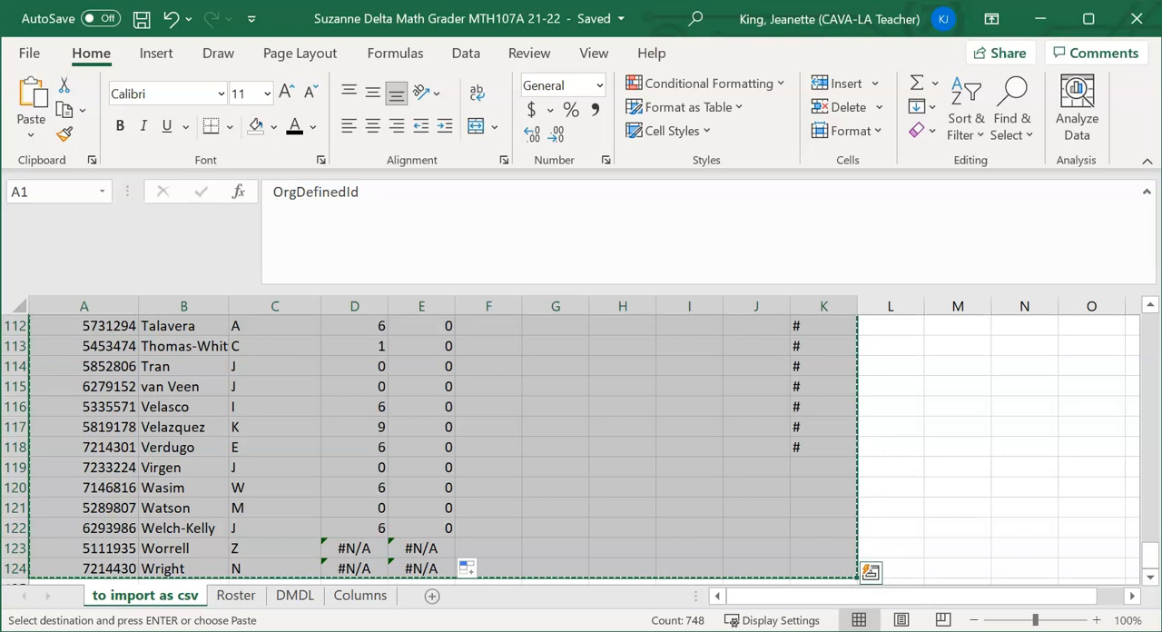
# Create a new blank workbook and paste the copied import table starting at cell A1
pyautogui.click(36, 53)
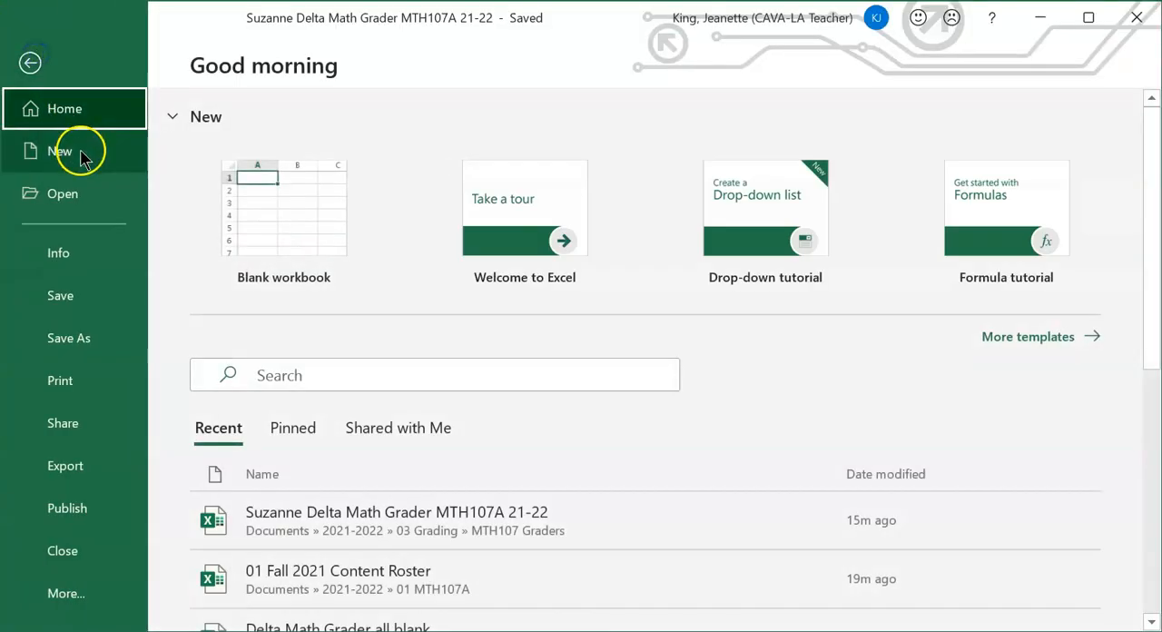
pyautogui.click(80, 156)
pyautogui.click(267, 176)
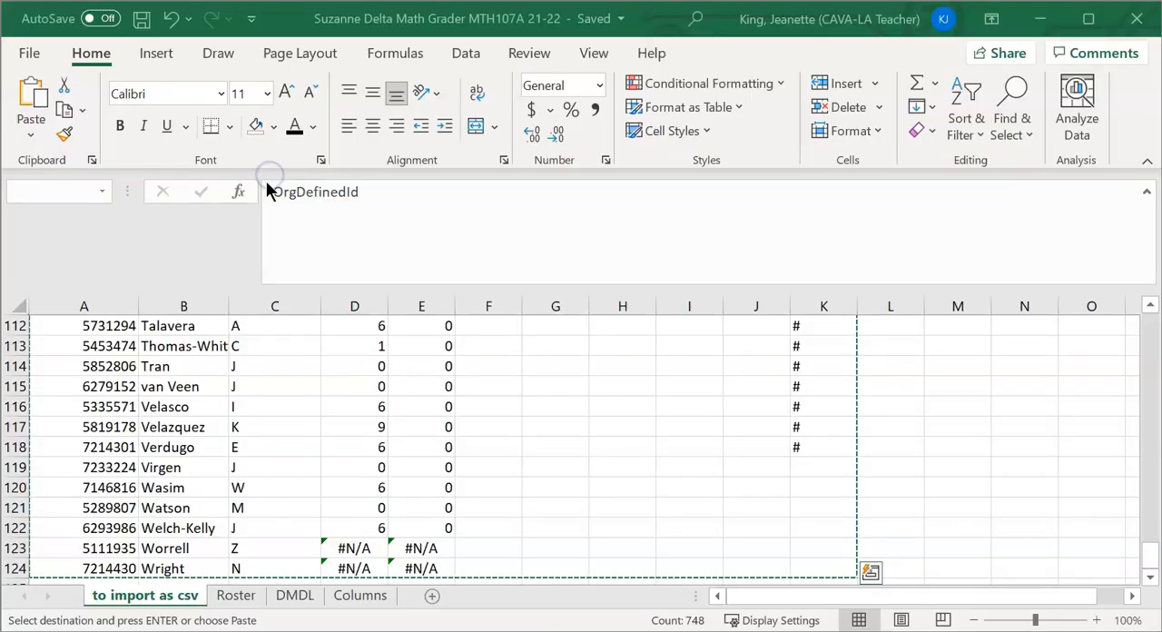
pyautogui.hotkey('ctrl', 'v')
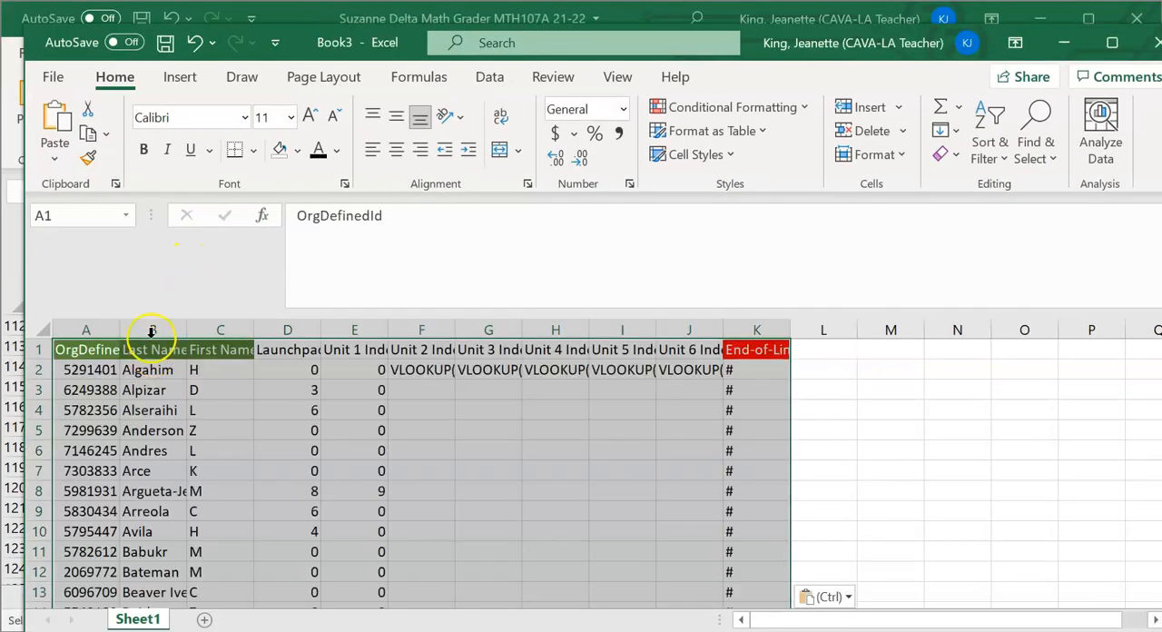
pyautogui.click(538, 410)
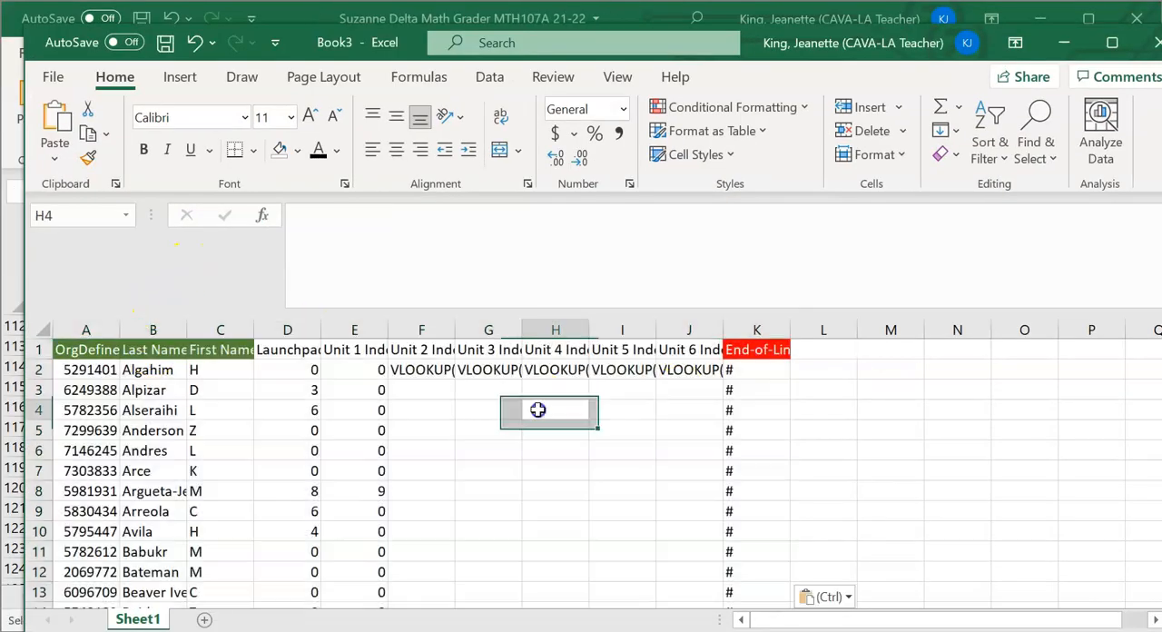
# Delete columns F through J, the Unit 2 to Unit 6 columns, from the new workbook
pyautogui.moveTo(419, 328); pyautogui.dragTo(665, 332)
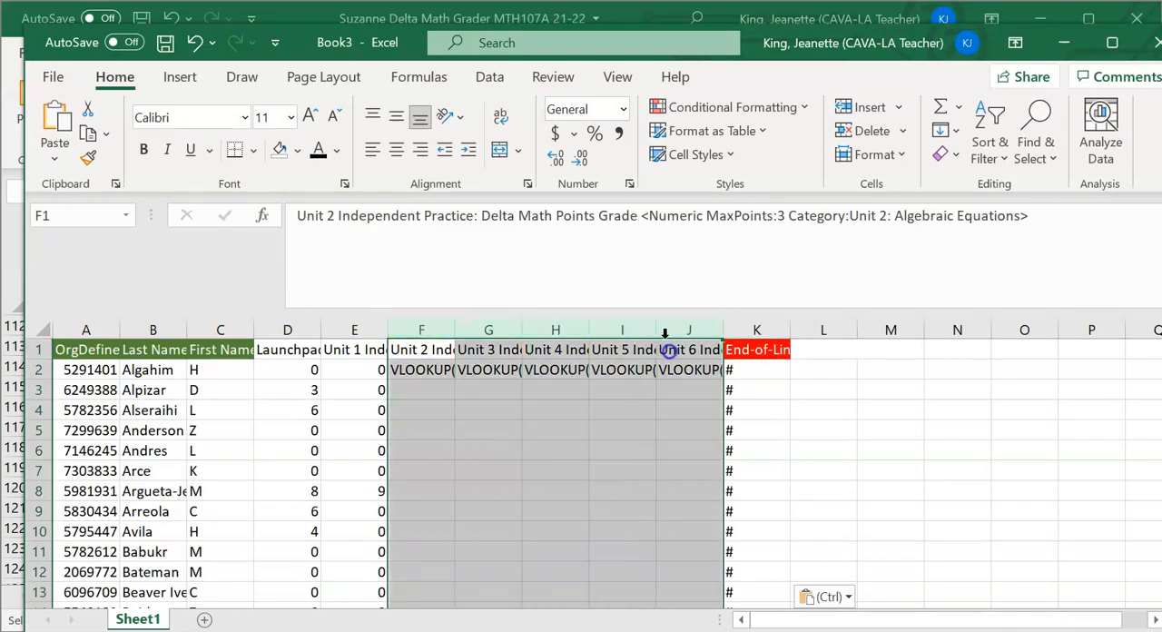
pyautogui.rightClick(666, 333)
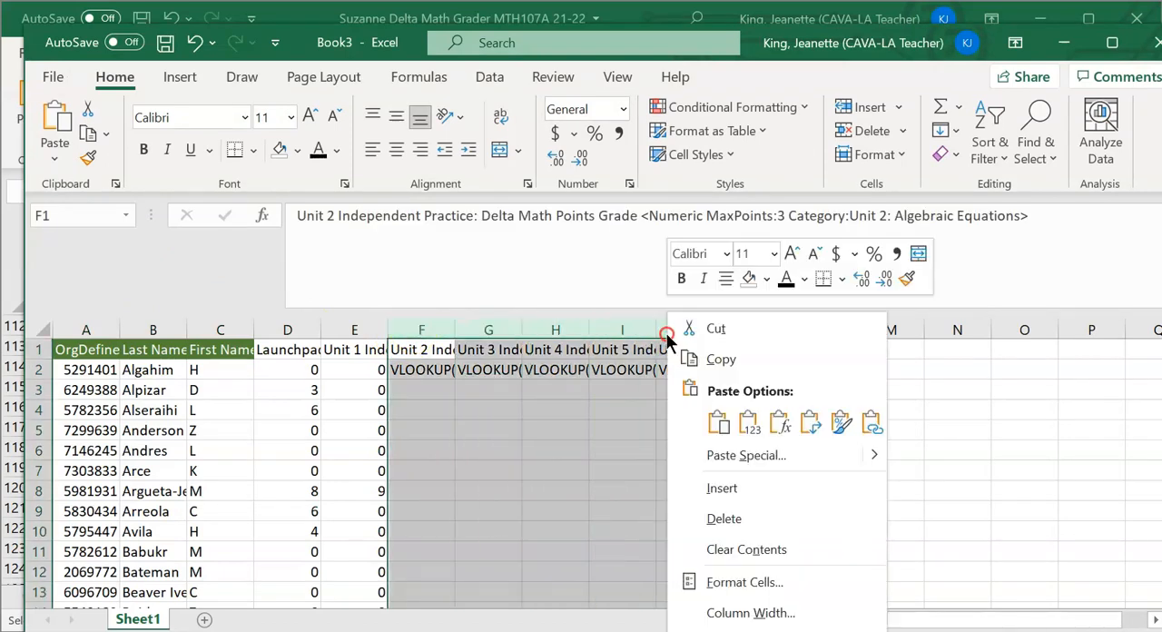
pyautogui.click(734, 524)
pyautogui.click(583, 515)
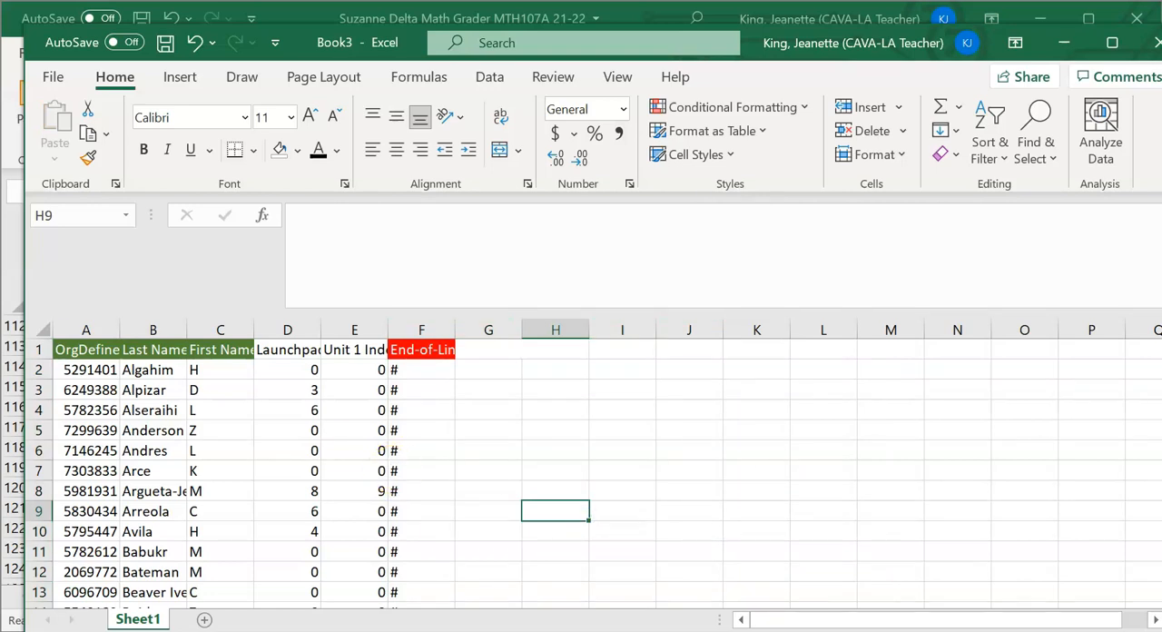
# Save the new workbook in the 03 Grades folder as "092921 DM upload" in CSV (Comma delimited) format
pyautogui.click(52, 76)
pyautogui.click(111, 365)
pyautogui.click(302, 501)
pyautogui.doubleClick(283, 201)
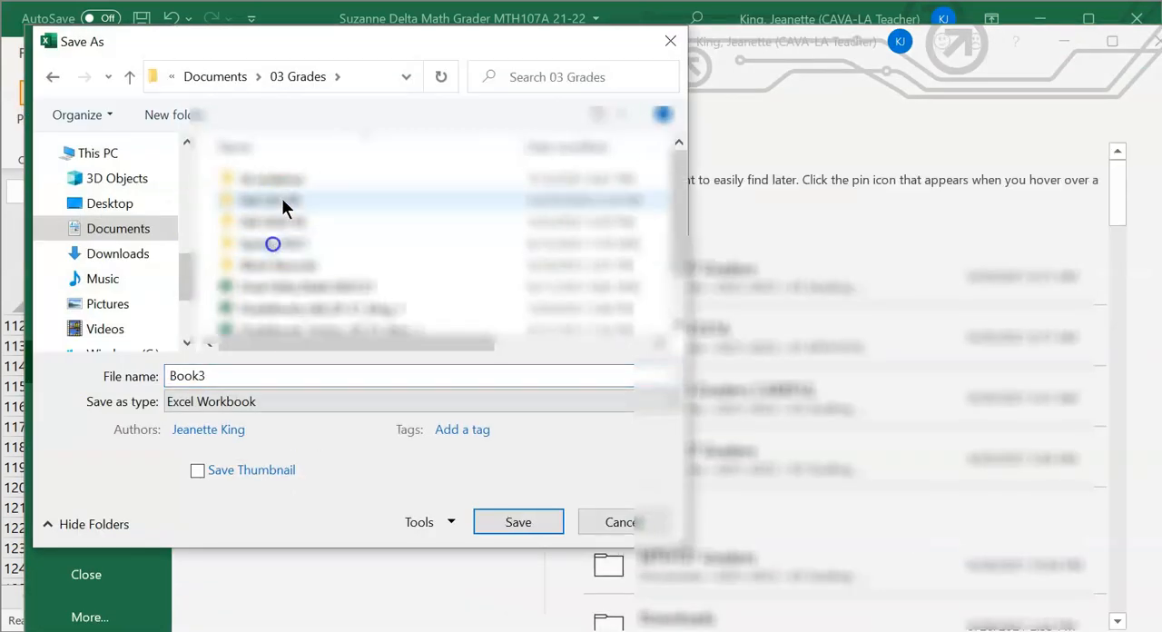
pyautogui.click(306, 376)
pyautogui.doubleClick(306, 376)
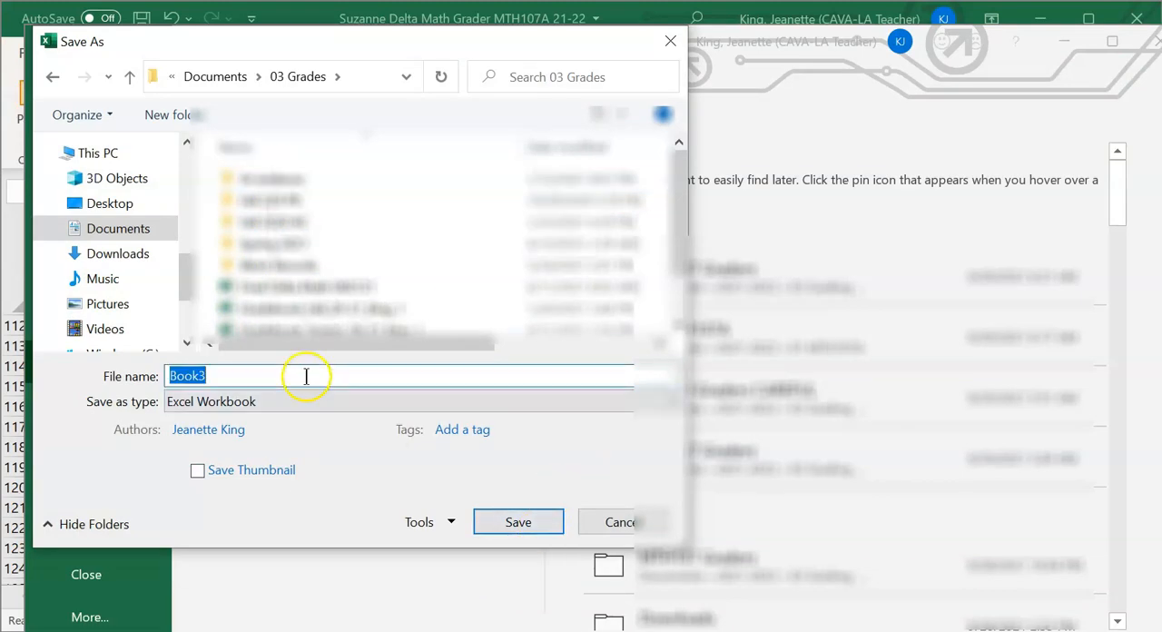
pyautogui.write('092921')
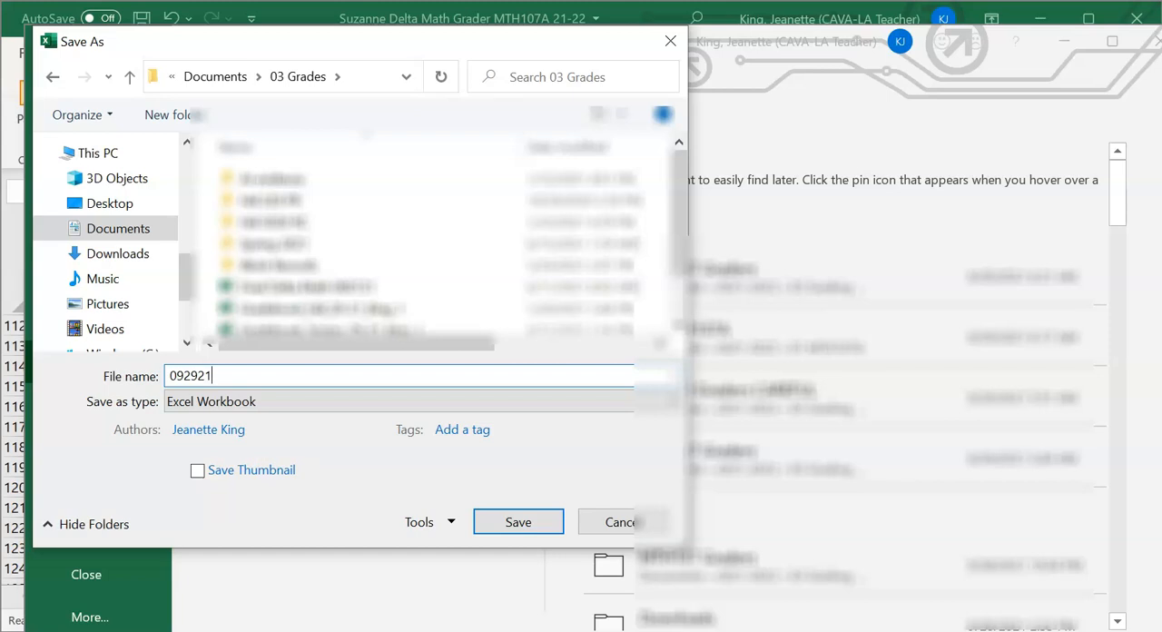
pyautogui.write(' DM upload')
pyautogui.click(194, 402)
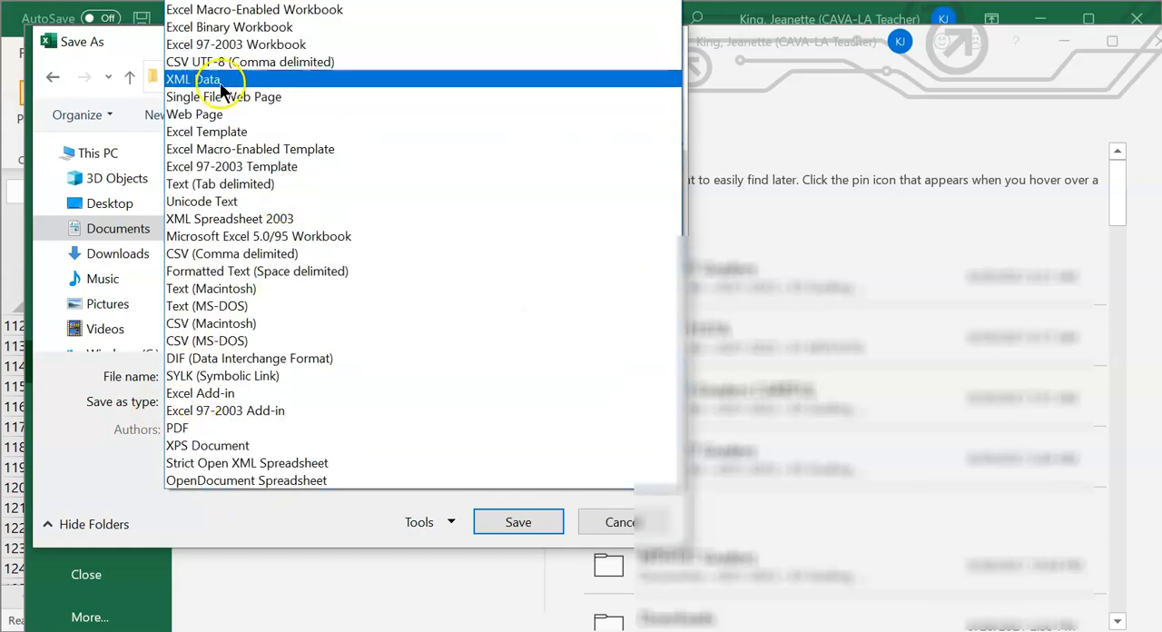
pyautogui.click(229, 254)
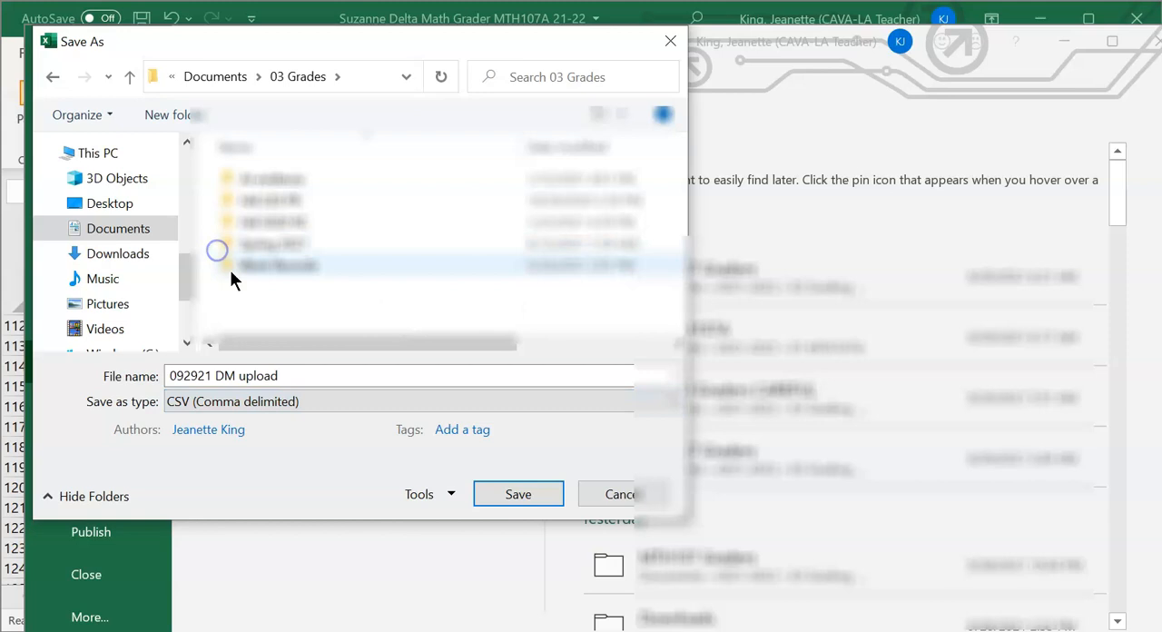
pyautogui.click(532, 492)
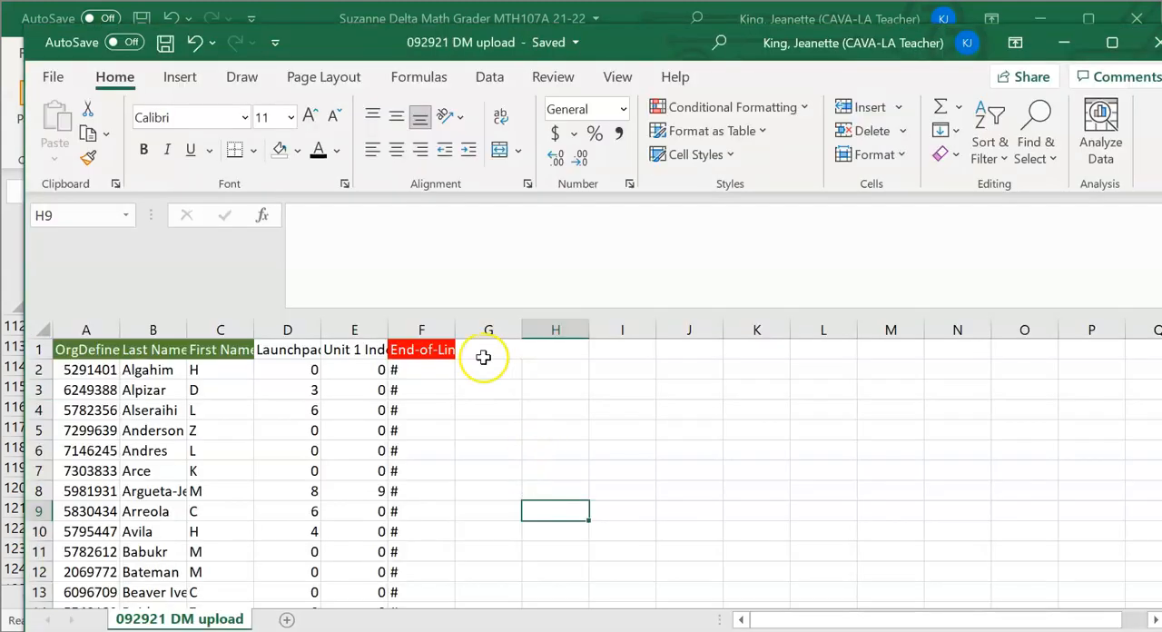